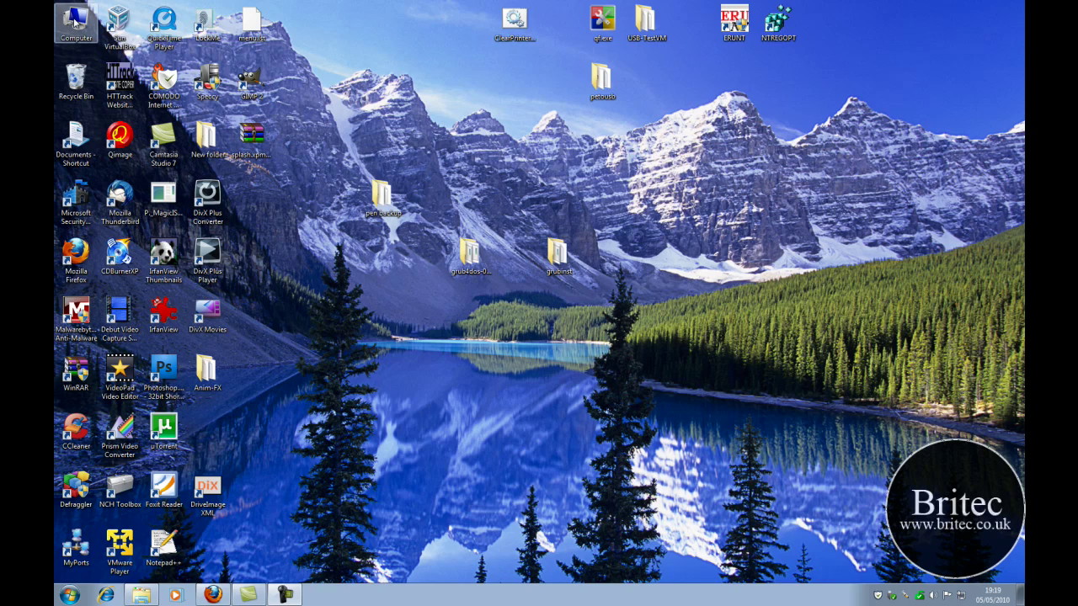
Step: Quick-format Removable Disk (D:) as FAT32 with a 4096-byte allocation unit size, and open the formatted drive
{"action": "double_click", "coordinate": [74, 21]}
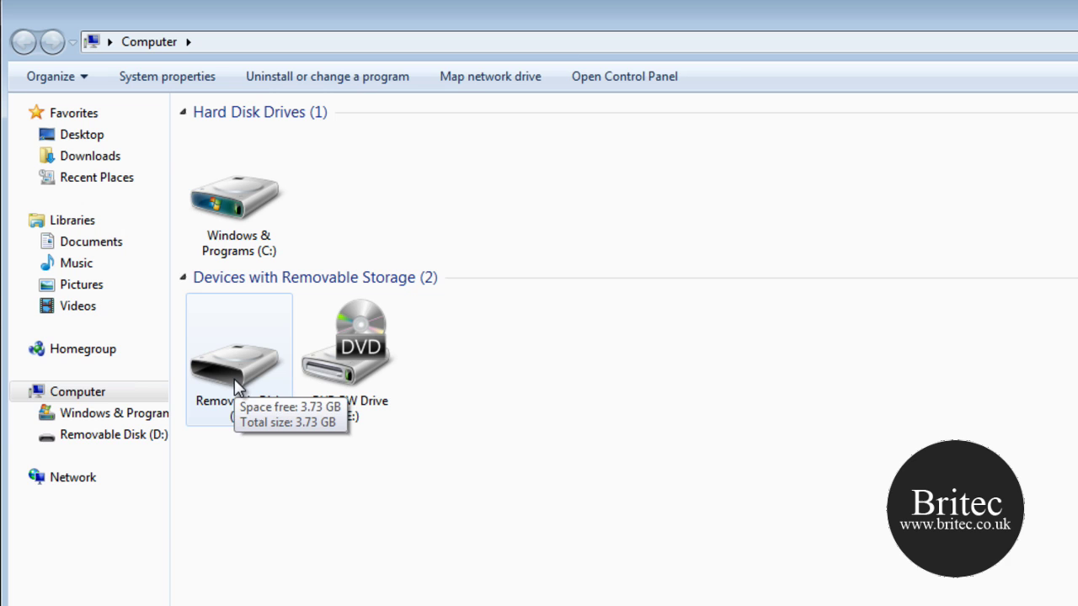
{"action": "right_click", "coordinate": [319, 312]}
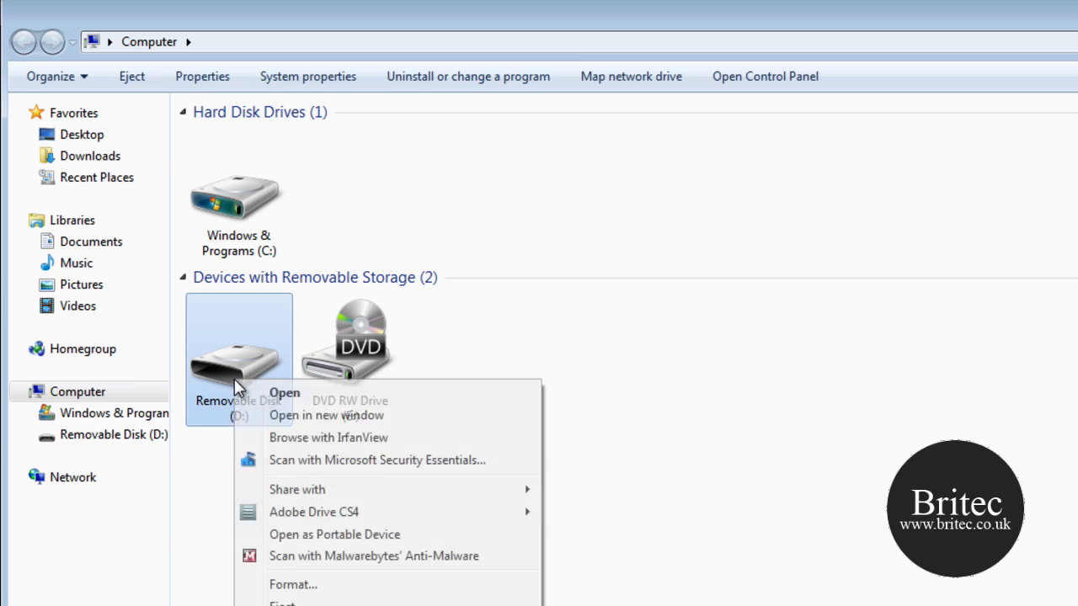
{"action": "left_click", "coordinate": [328, 584]}
{"action": "left_click_drag", "start_coordinate": [221, 190], "coordinate": [593, 213]}
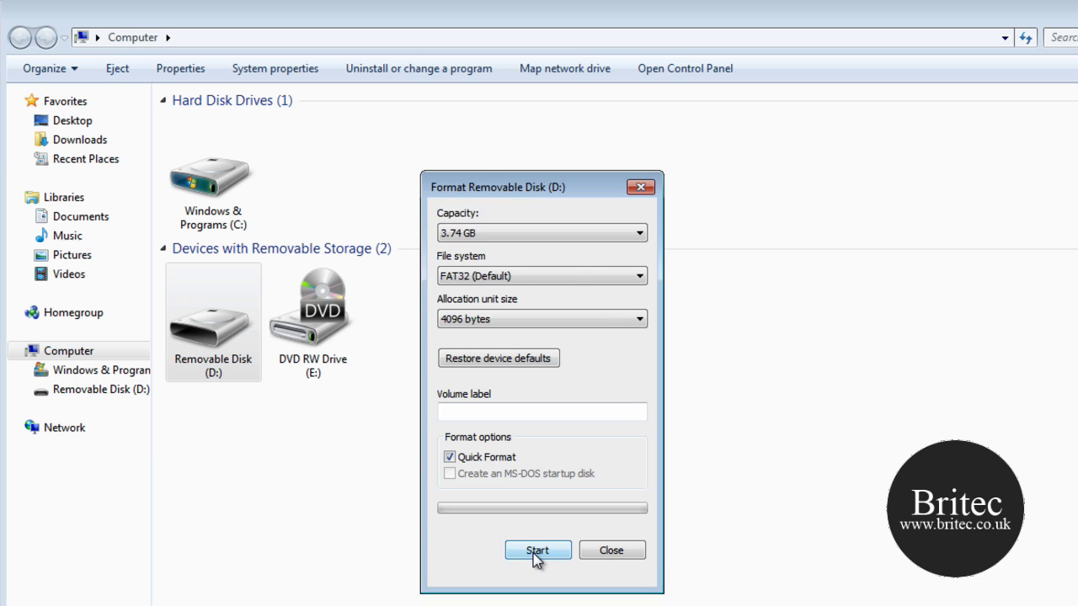
{"action": "left_click", "coordinate": [535, 552]}
{"action": "left_click", "coordinate": [604, 329]}
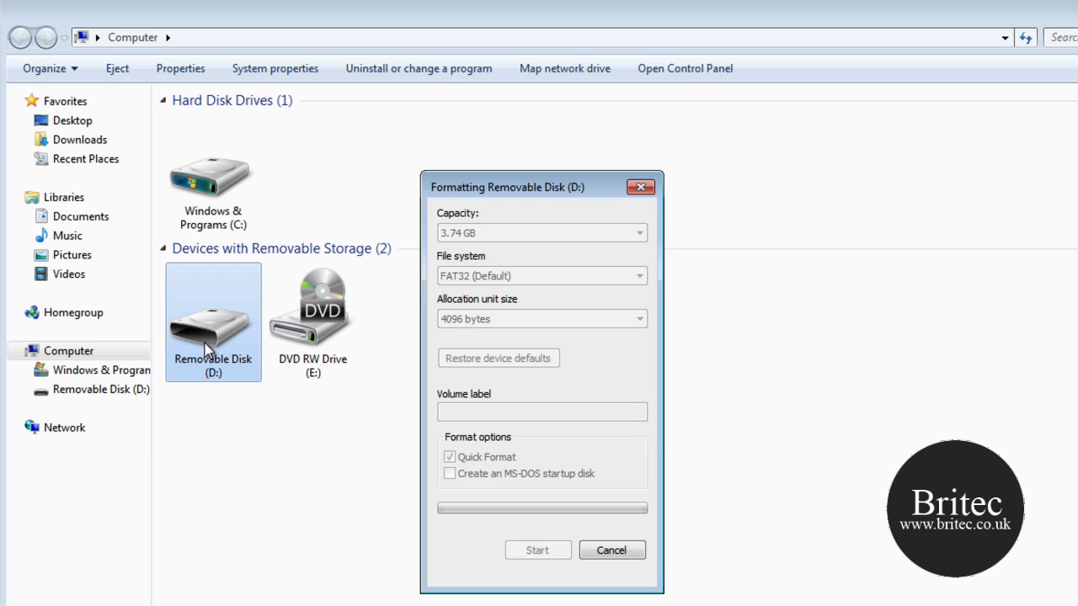
{"action": "left_click", "coordinate": [672, 325]}
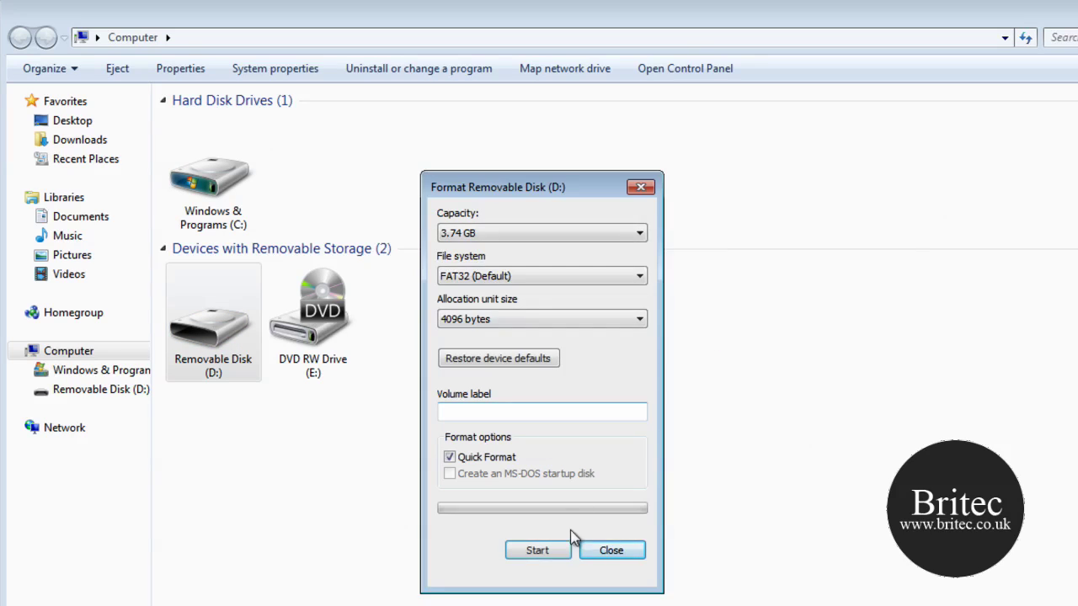
{"action": "left_click", "coordinate": [611, 550]}
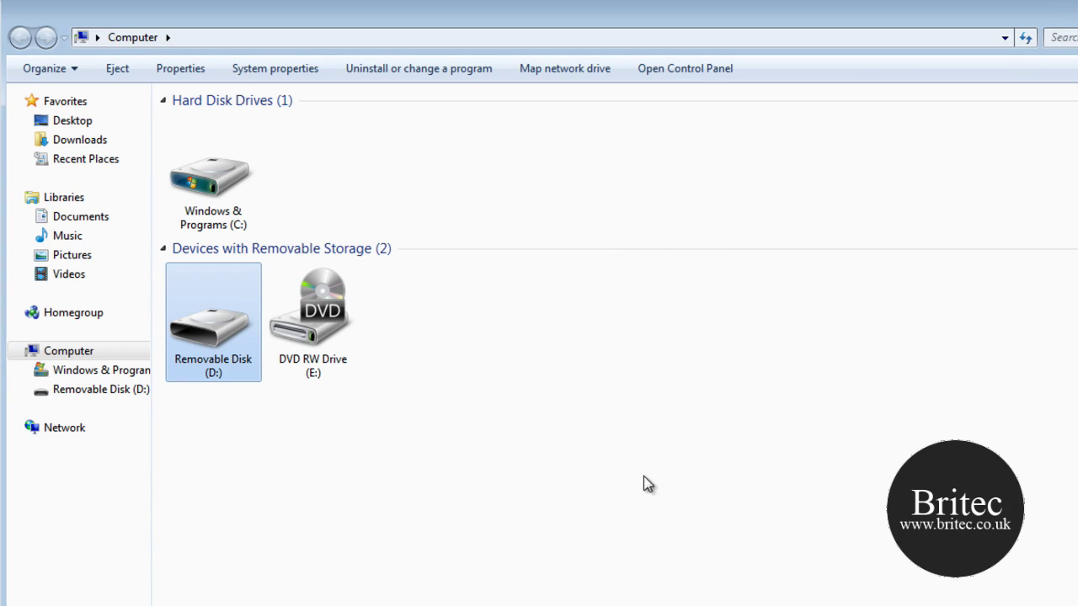
{"action": "double_click", "coordinate": [218, 334]}
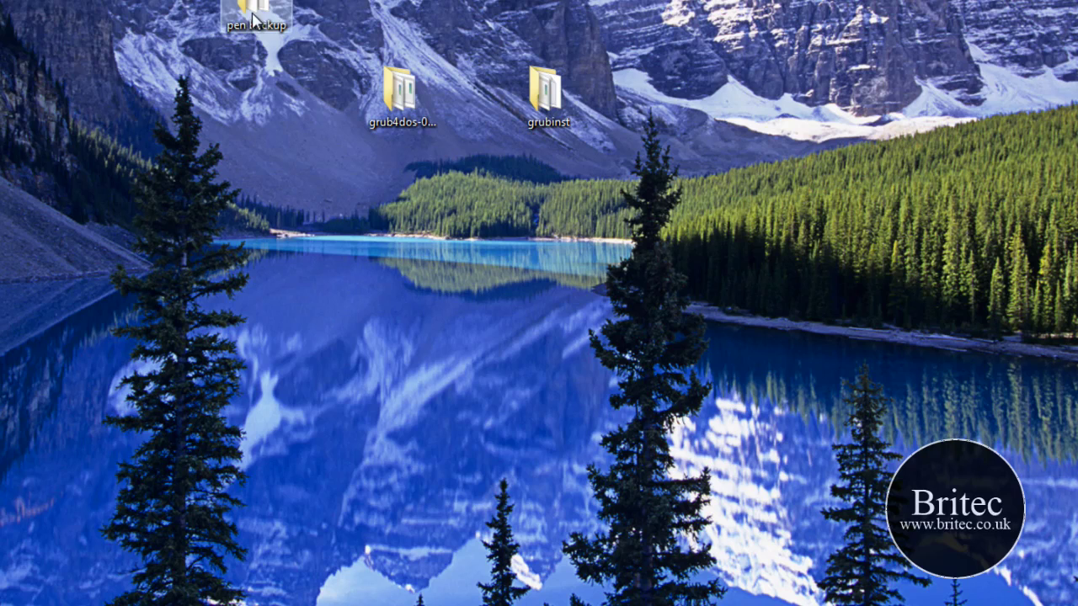
Step: Look through the boot files and ISO images in the pen backup folder, and close it
{"action": "mouse_move", "coordinate": [267, 10]}
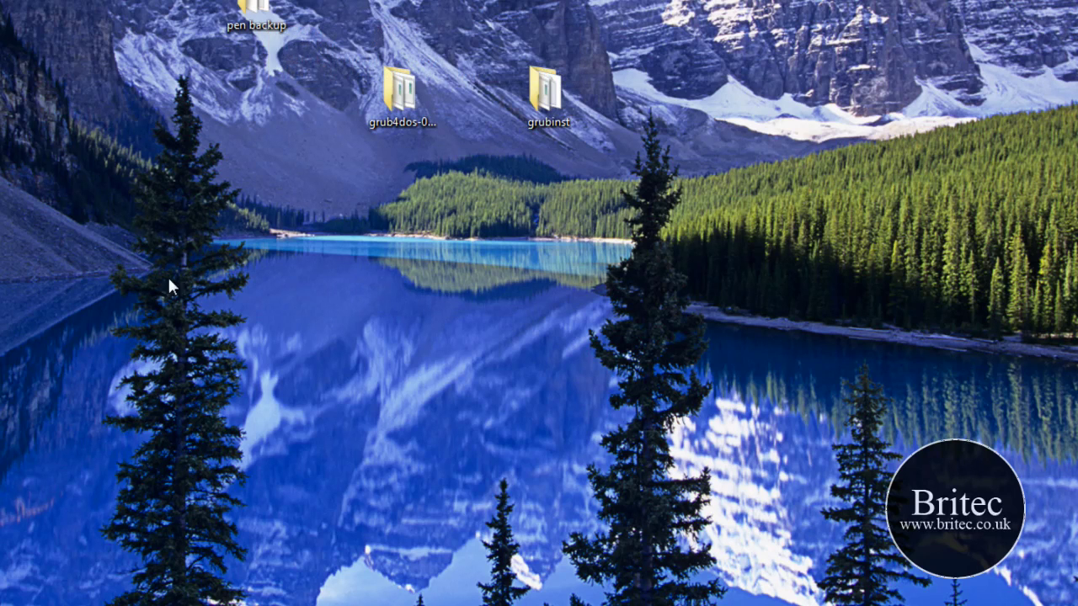
{"action": "double_click", "coordinate": [253, 11]}
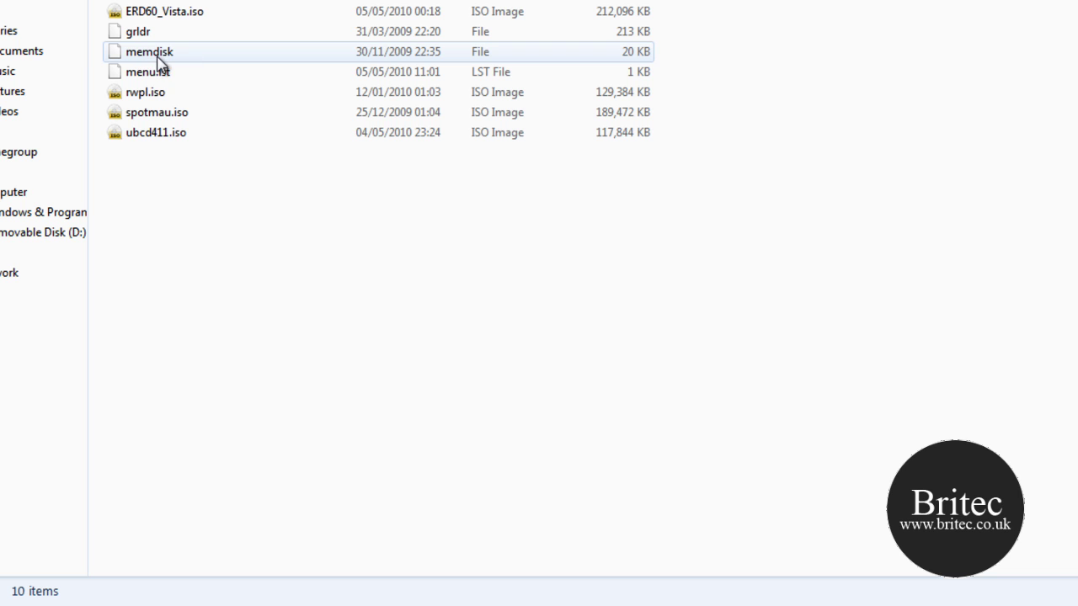
{"action": "mouse_move", "coordinate": [160, 58]}
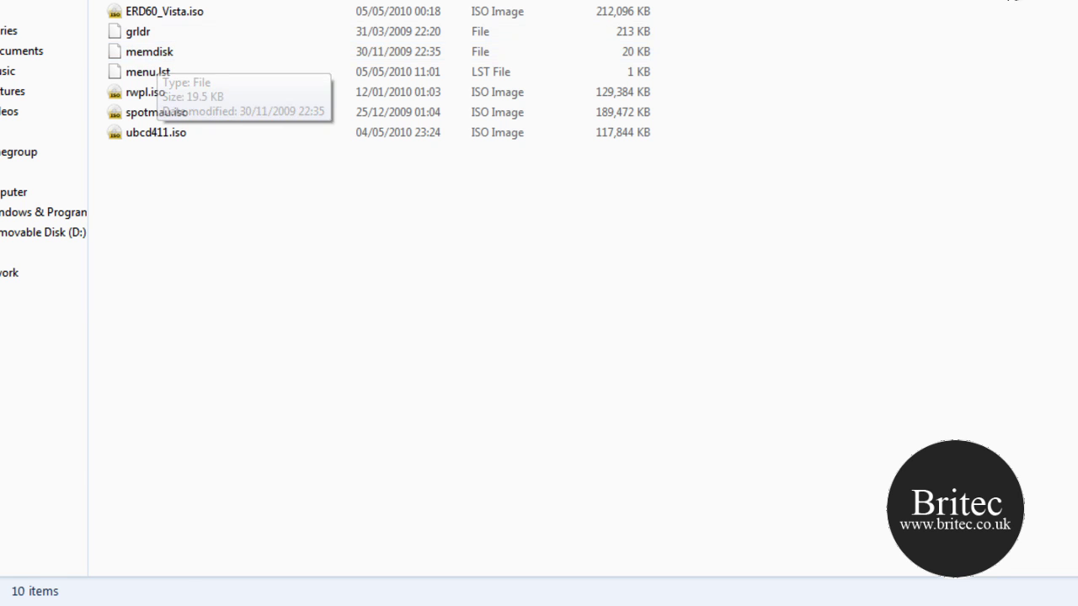
{"action": "key", "text": "alt+F4"}
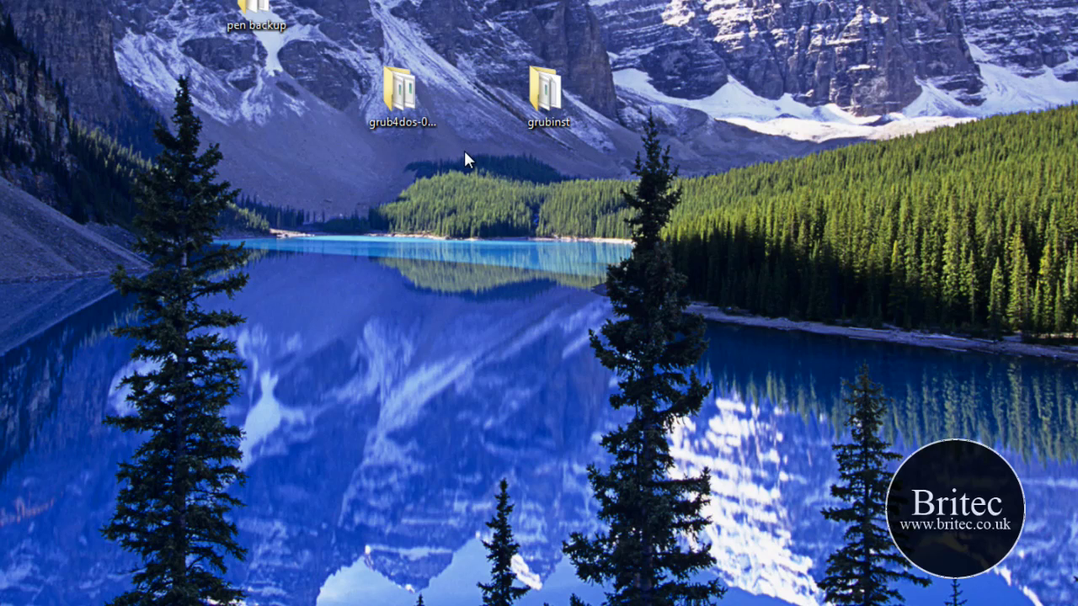
Step: Run grubinst_gui.exe from the desktop's grubinst folder as administrator and position its window clear of the file list
{"action": "double_click", "coordinate": [521, 101]}
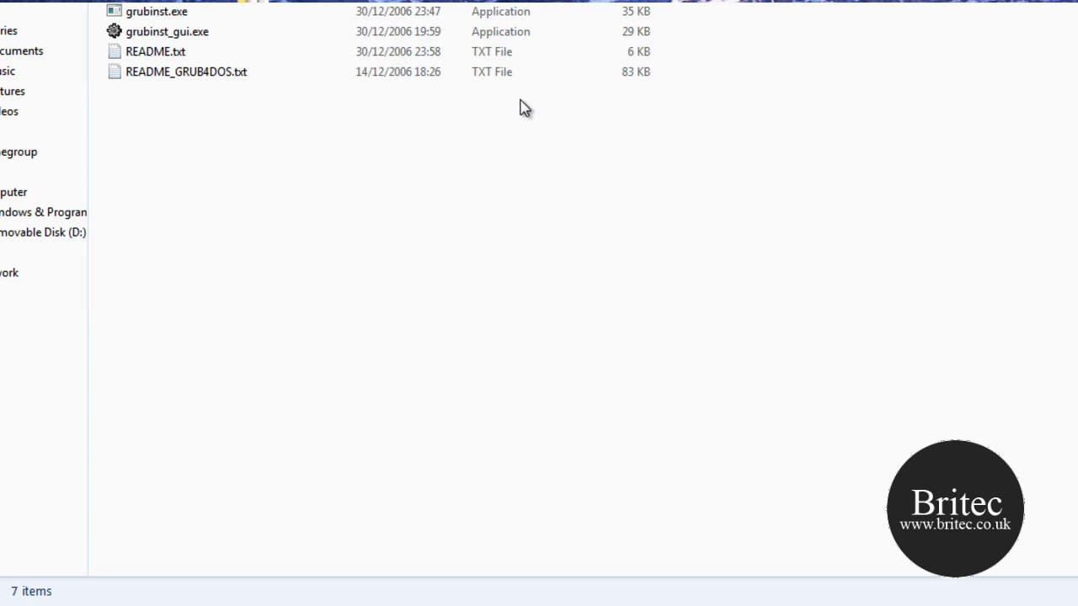
{"action": "right_click", "coordinate": [179, 40]}
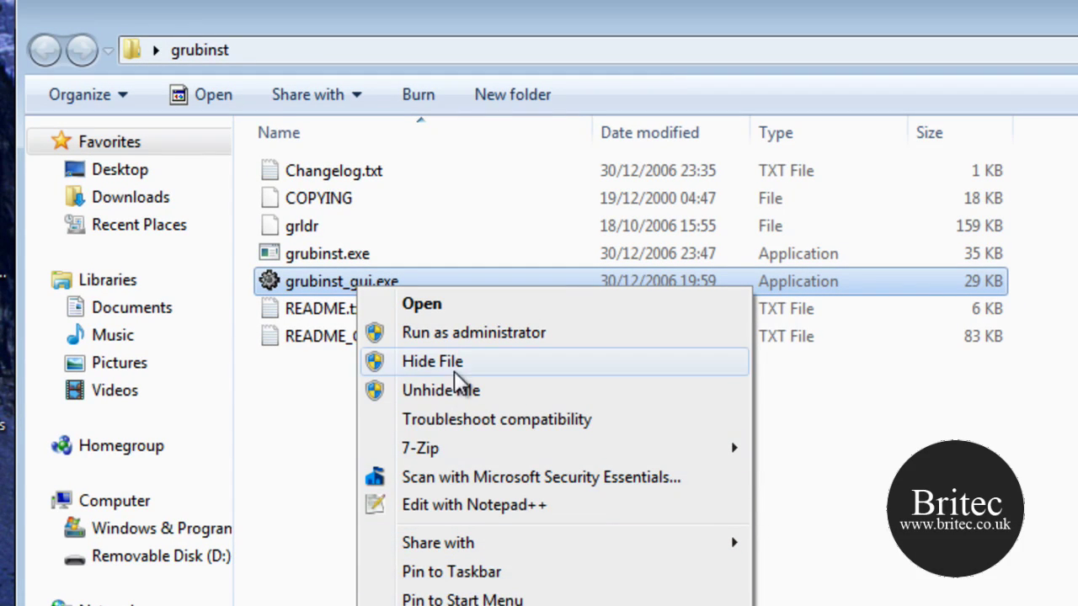
{"action": "left_click", "coordinate": [465, 346]}
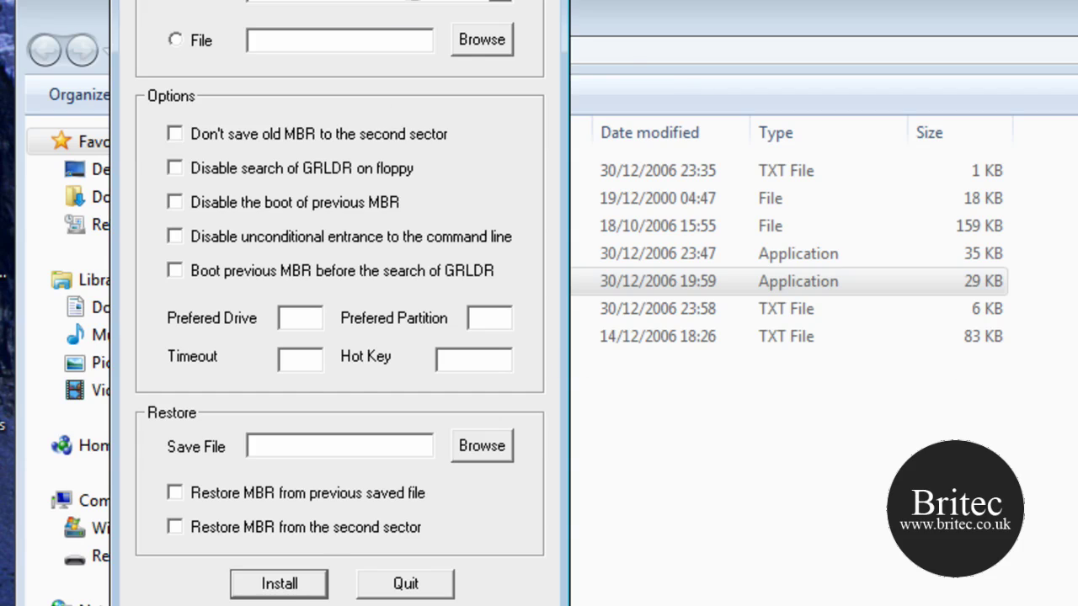
{"action": "left_click_drag", "start_coordinate": [428, 17], "coordinate": [824, 205]}
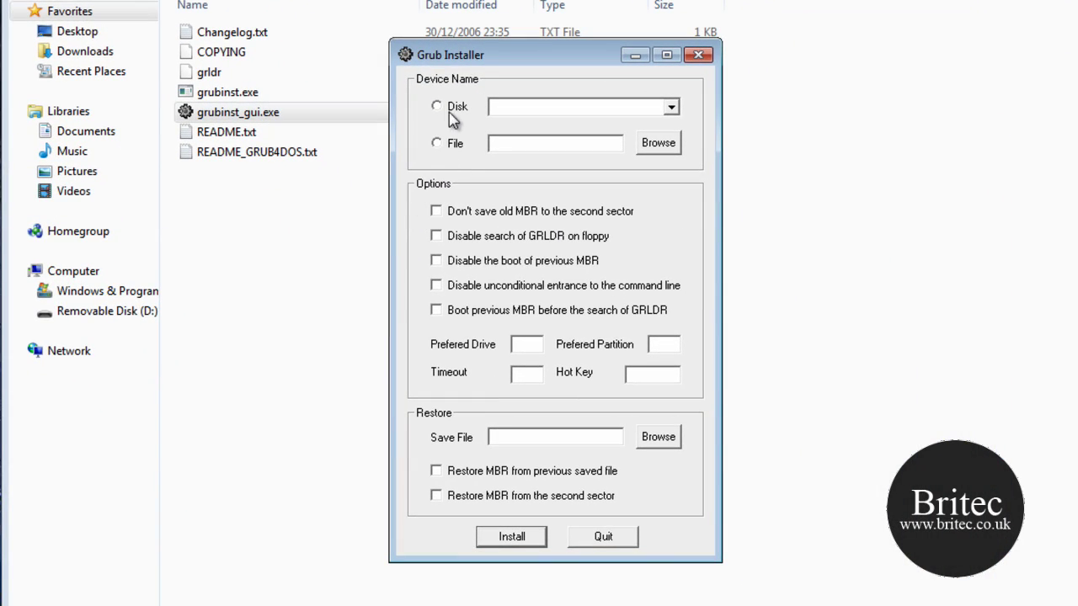
Step: Set the Grub Installer device type to Disk and view the disks available for installation
{"action": "left_click", "coordinate": [438, 106]}
{"action": "left_click", "coordinate": [671, 107]}
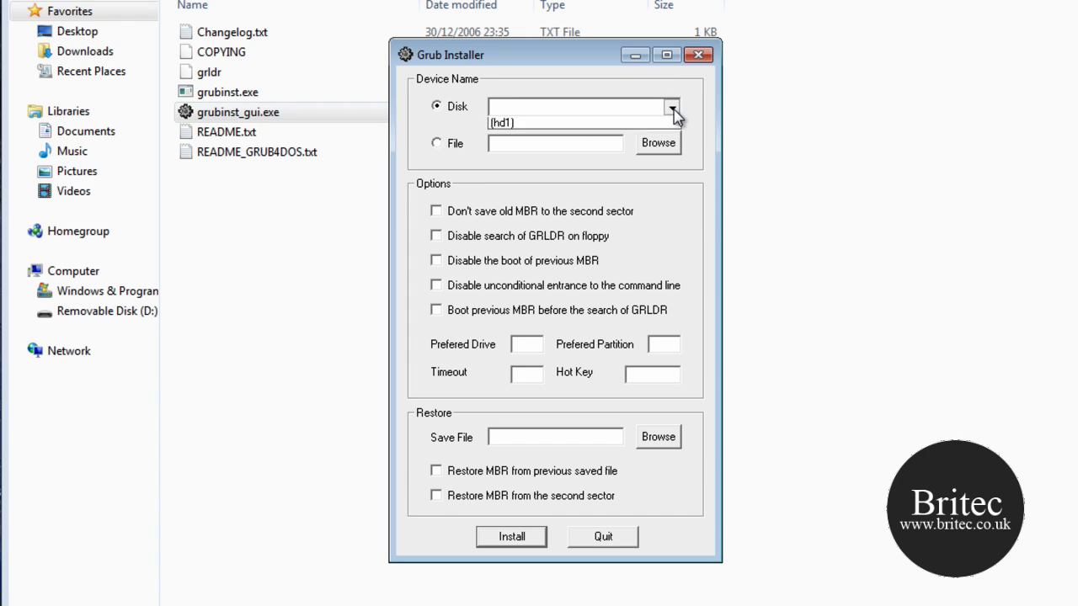
{"action": "left_click", "coordinate": [592, 107]}
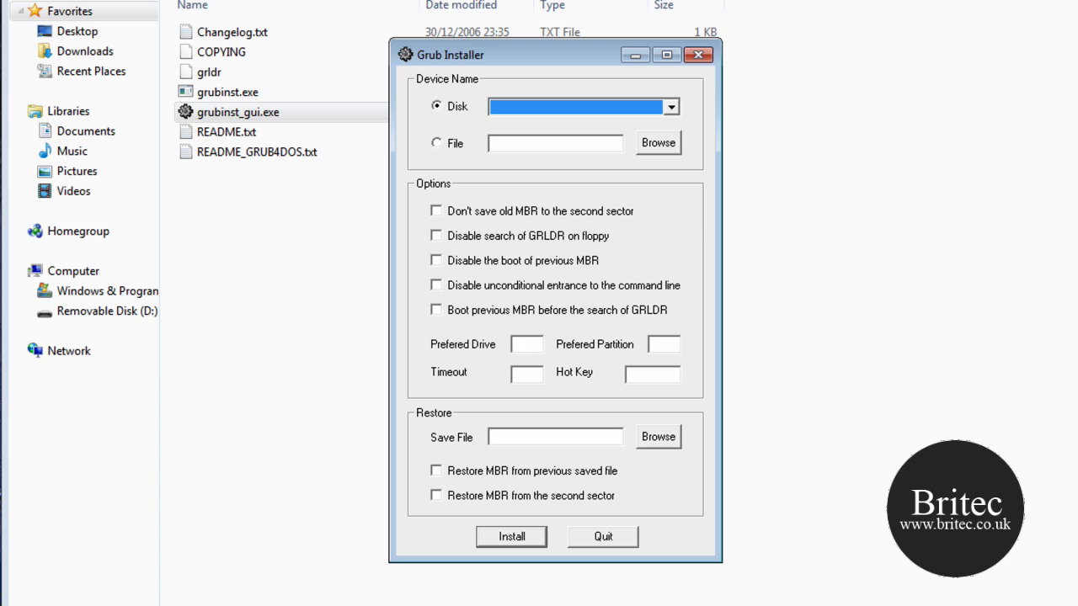
Step: Check in the Disk Management section of Computer Management which disk number belongs to the removable drive, and close it
{"action": "key", "text": "super"}
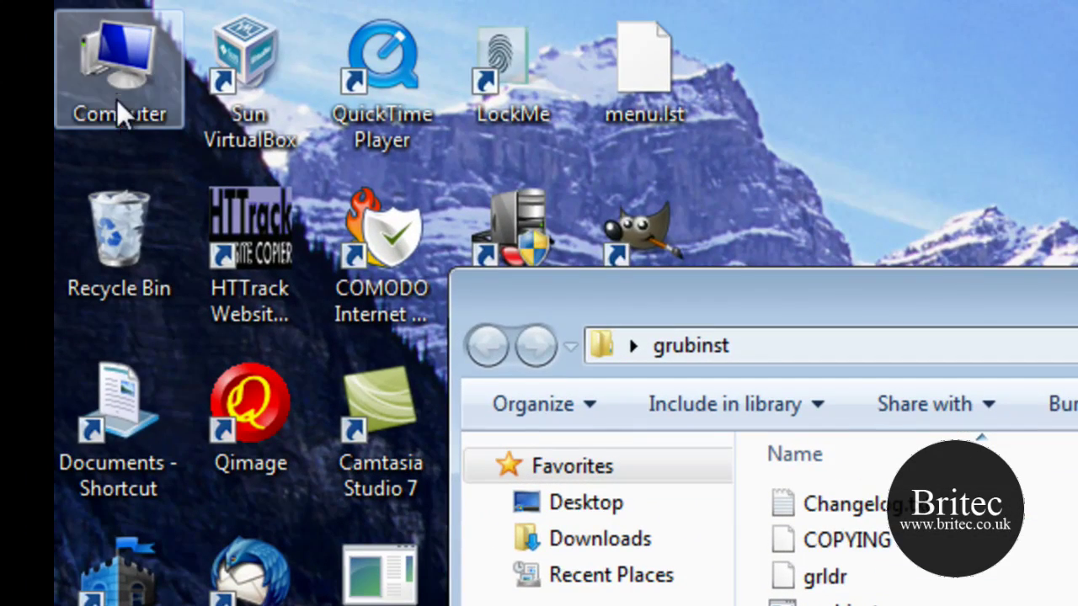
{"action": "right_click", "coordinate": [108, 80]}
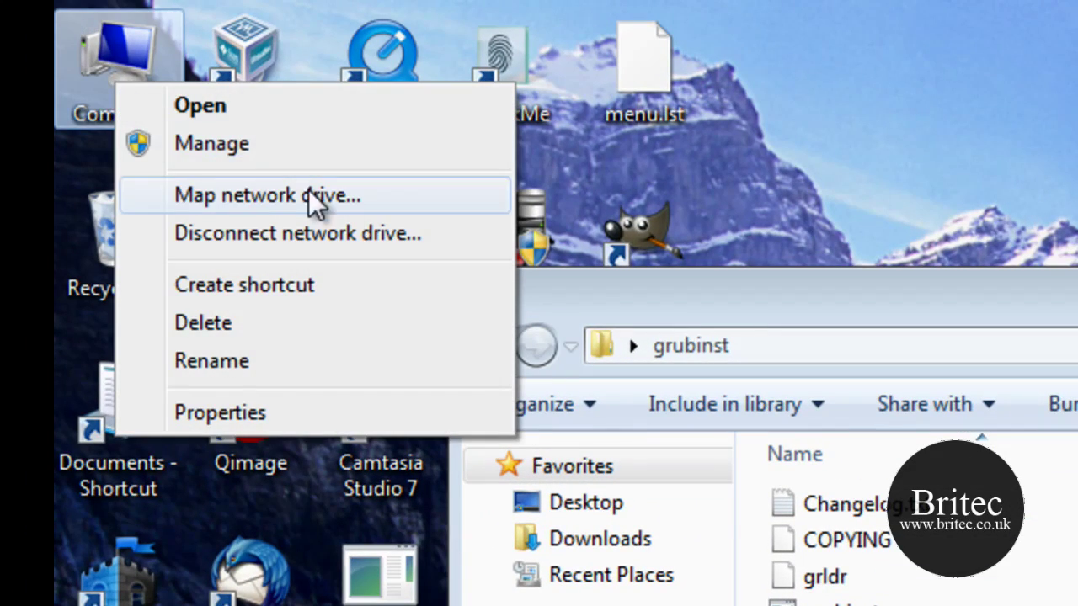
{"action": "left_click", "coordinate": [279, 157]}
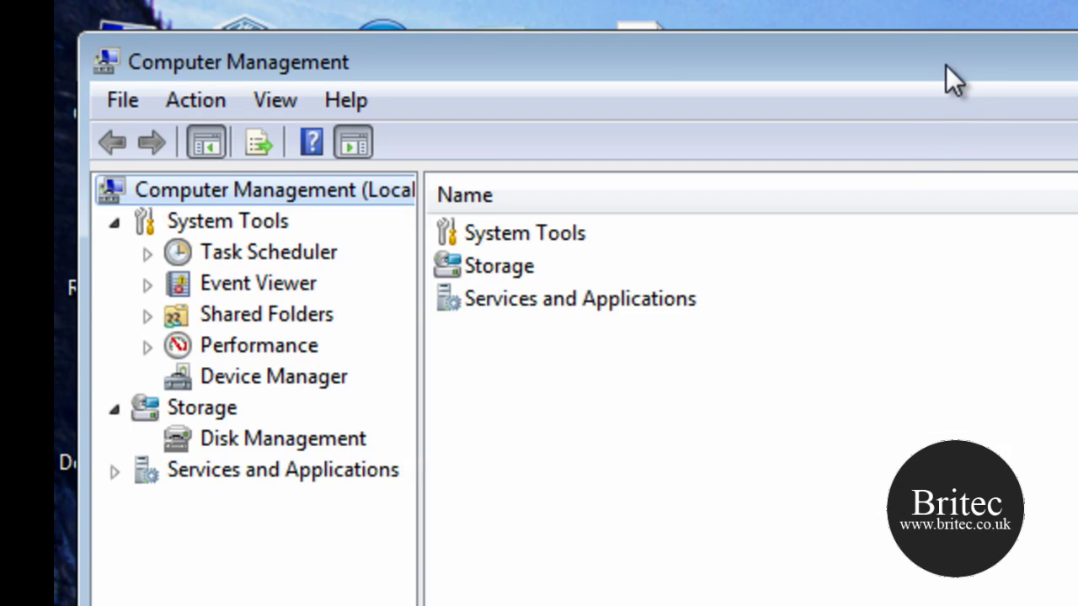
{"action": "left_click_drag", "start_coordinate": [945, 80], "coordinate": [1077, 467]}
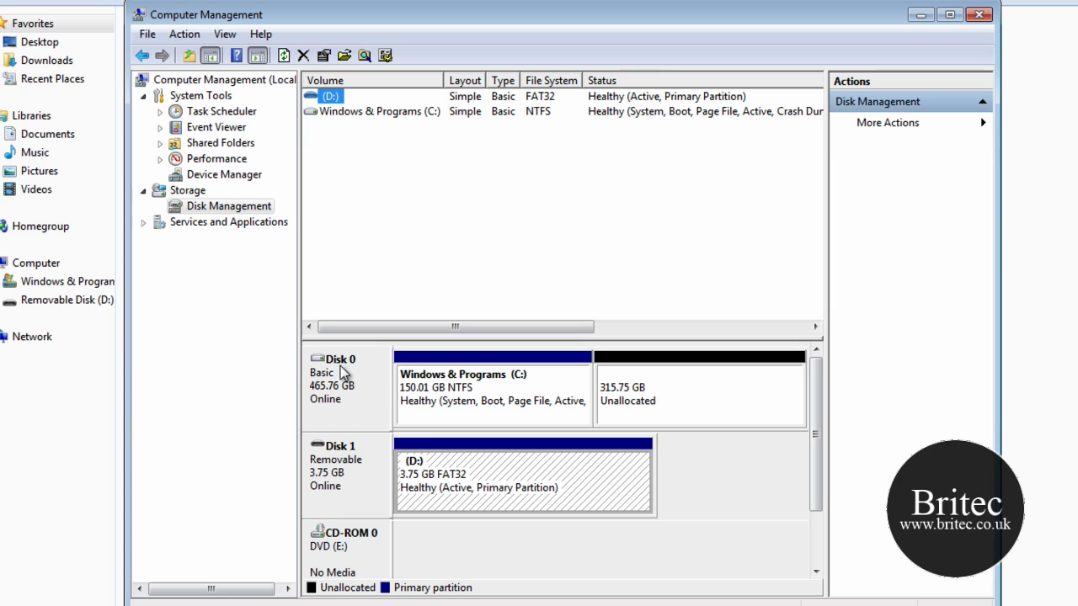
{"action": "left_click", "coordinate": [985, 18]}
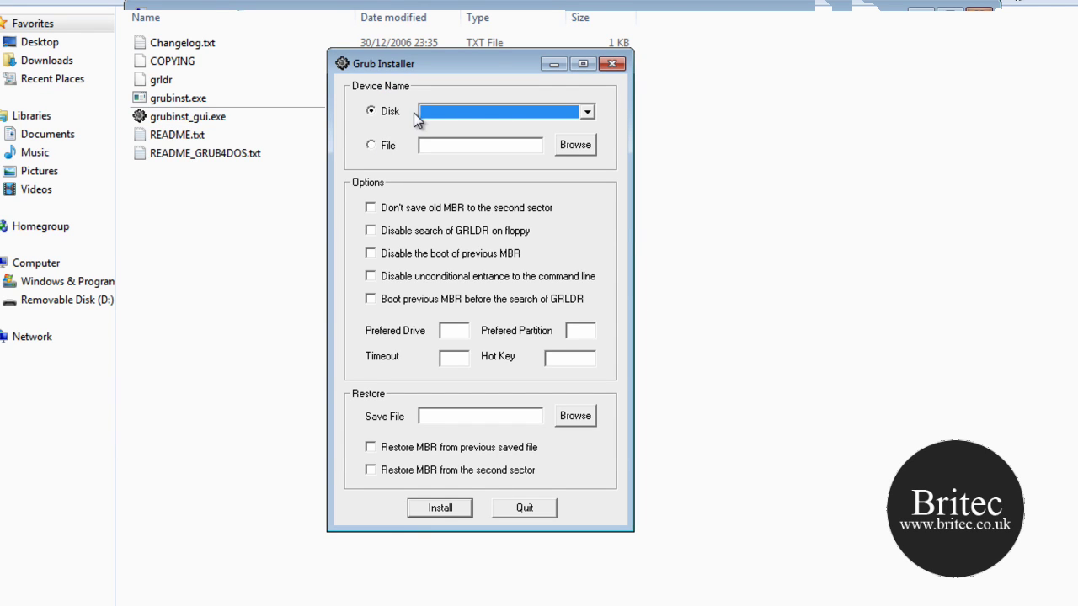
Step: Install the GRUB boot record on disk (hd1), dismiss the console, and close the installer and the grubinst folder
{"action": "left_click", "coordinate": [480, 113]}
{"action": "left_click", "coordinate": [471, 140]}
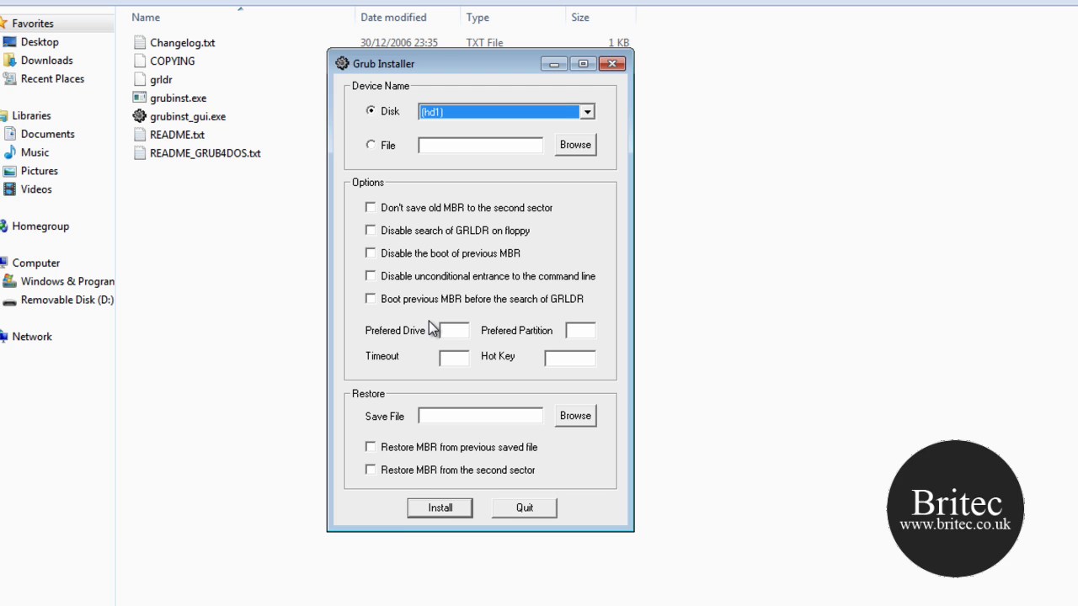
{"action": "left_click", "coordinate": [437, 508]}
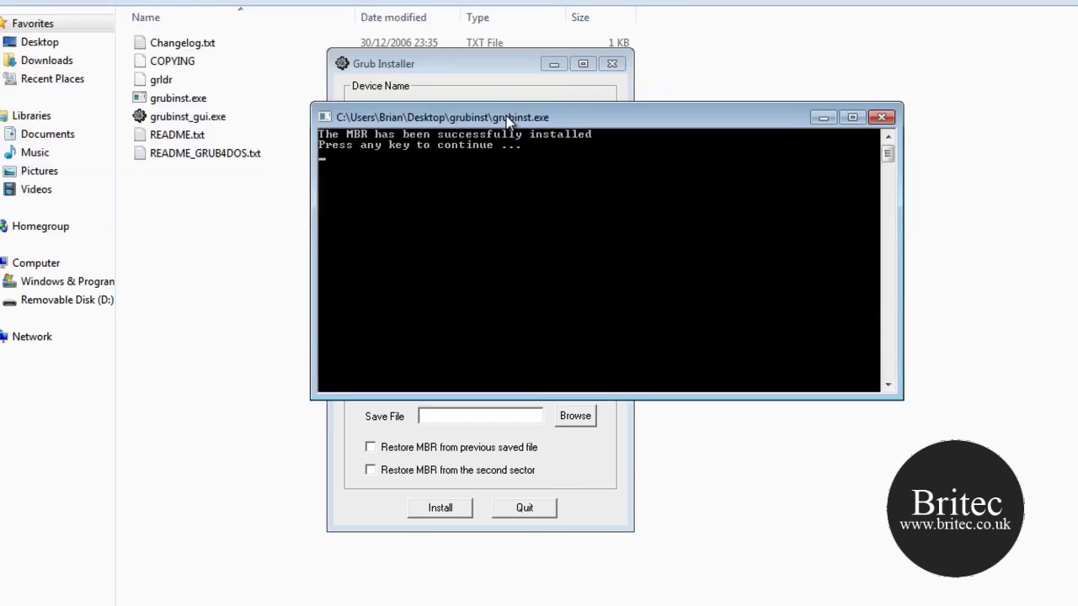
{"action": "left_click_drag", "start_coordinate": [508, 122], "coordinate": [387, 90]}
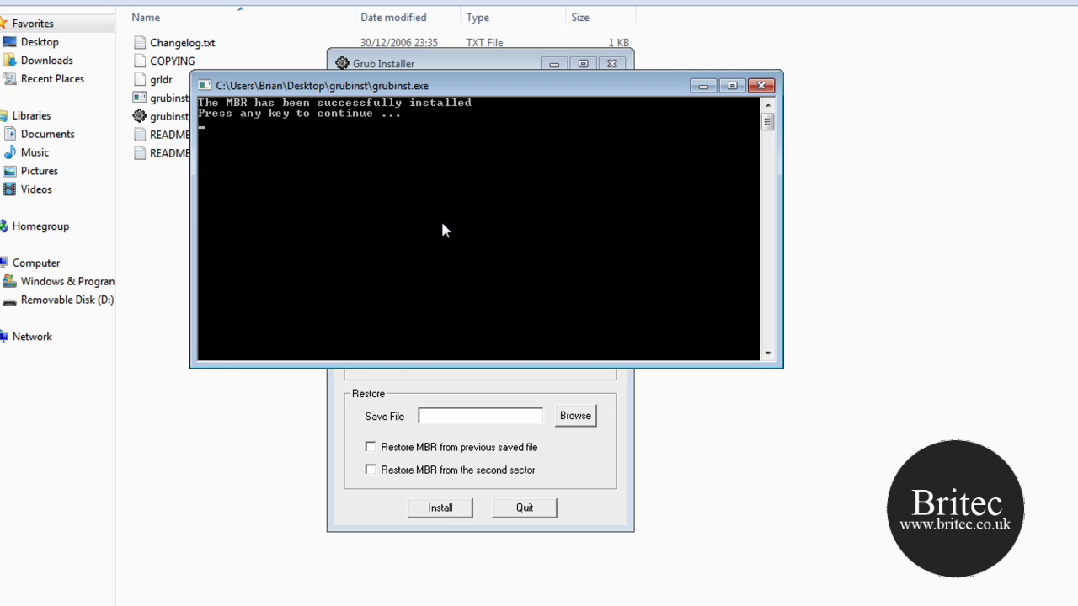
{"action": "key", "text": "Return"}
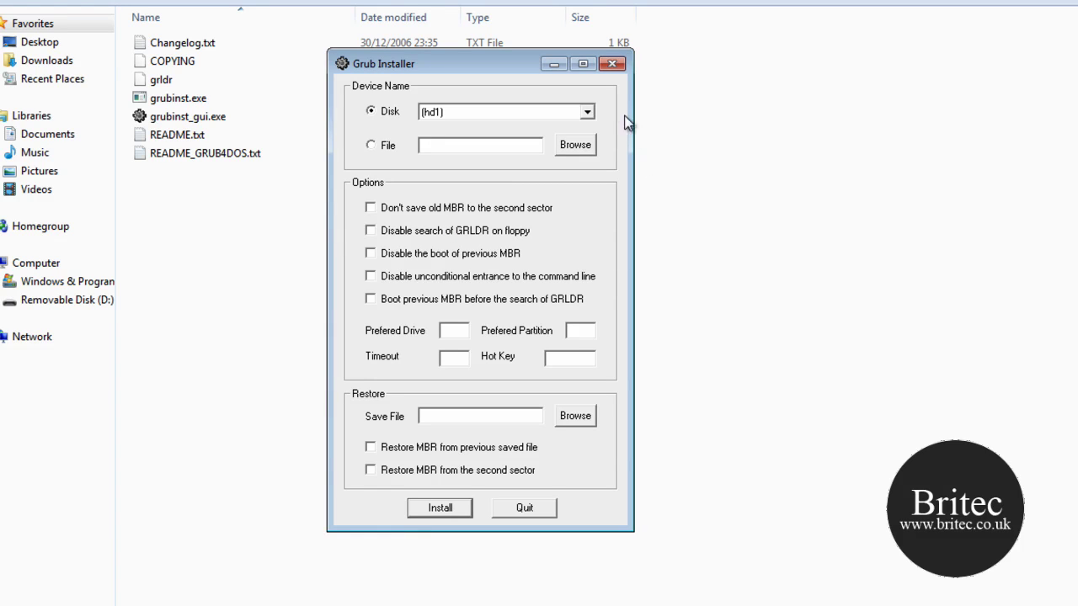
{"action": "left_click", "coordinate": [612, 64]}
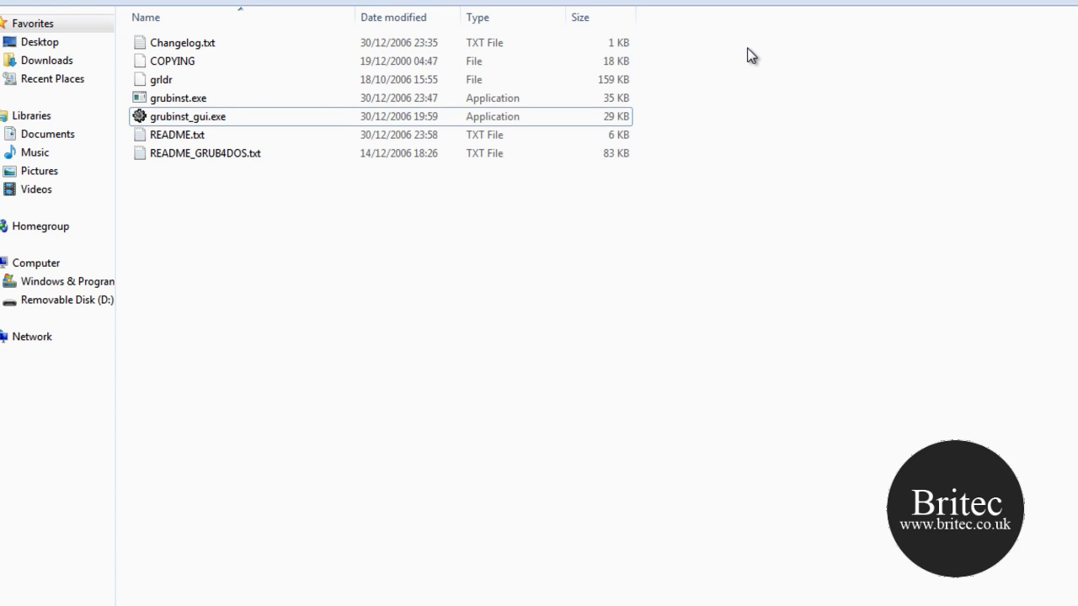
{"action": "left_click", "coordinate": [1066, 1]}
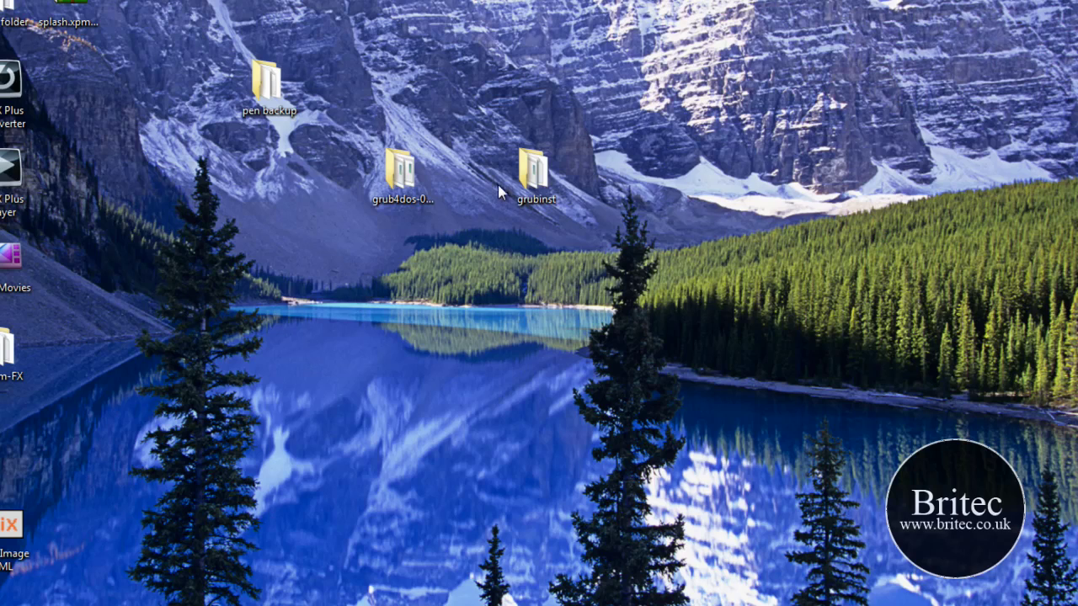
Step: Copy only the grldr and menu.lst files from the grub4dos folder on the desktop
{"action": "double_click", "coordinate": [430, 180]}
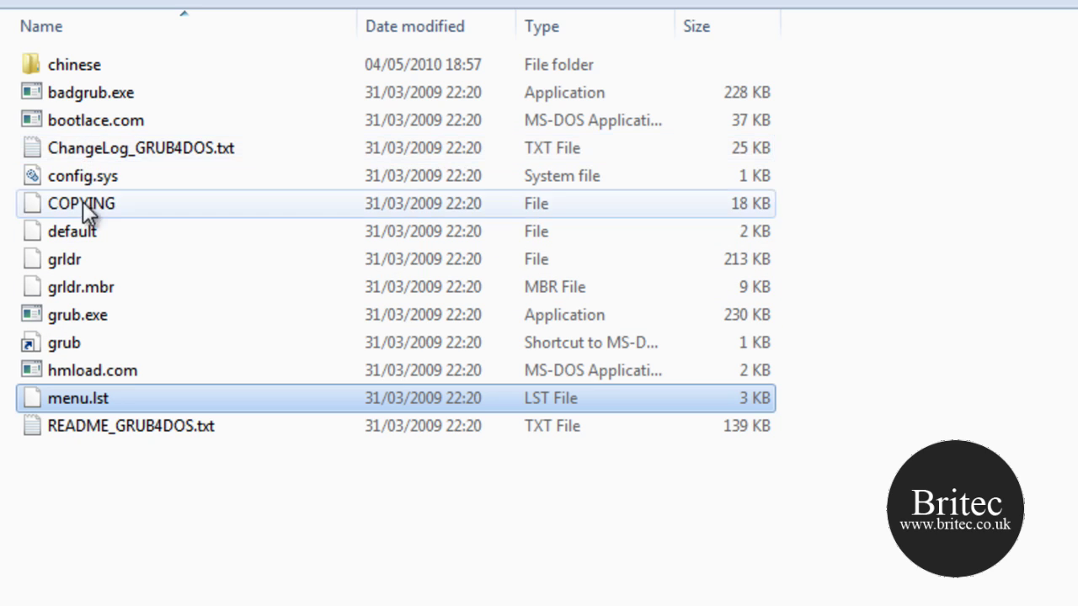
{"action": "left_click", "coordinate": [78, 265]}
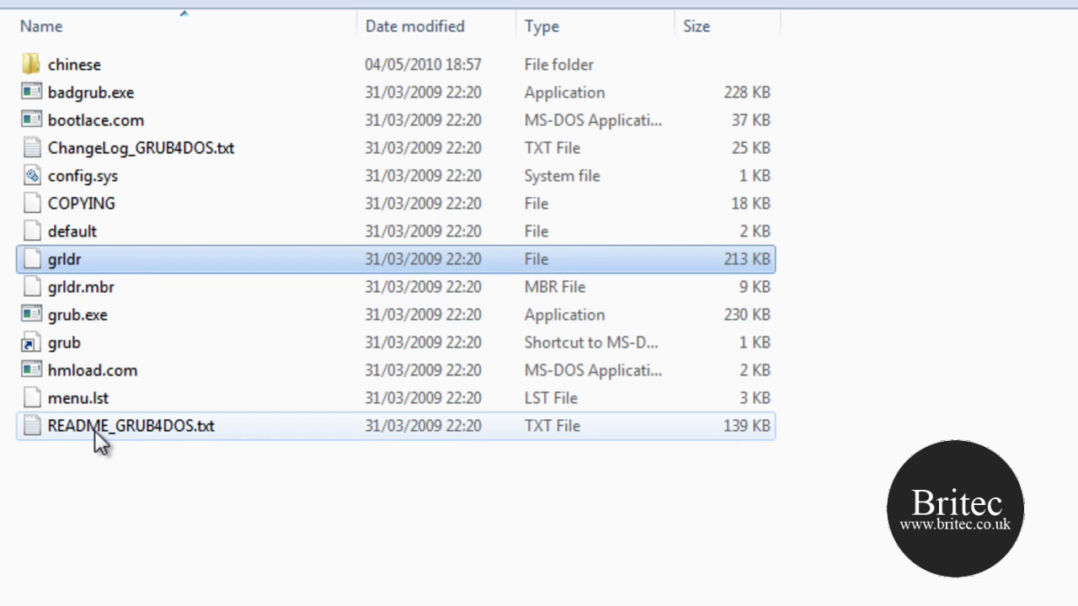
{"action": "left_click", "coordinate": [55, 400], "text": "shift"}
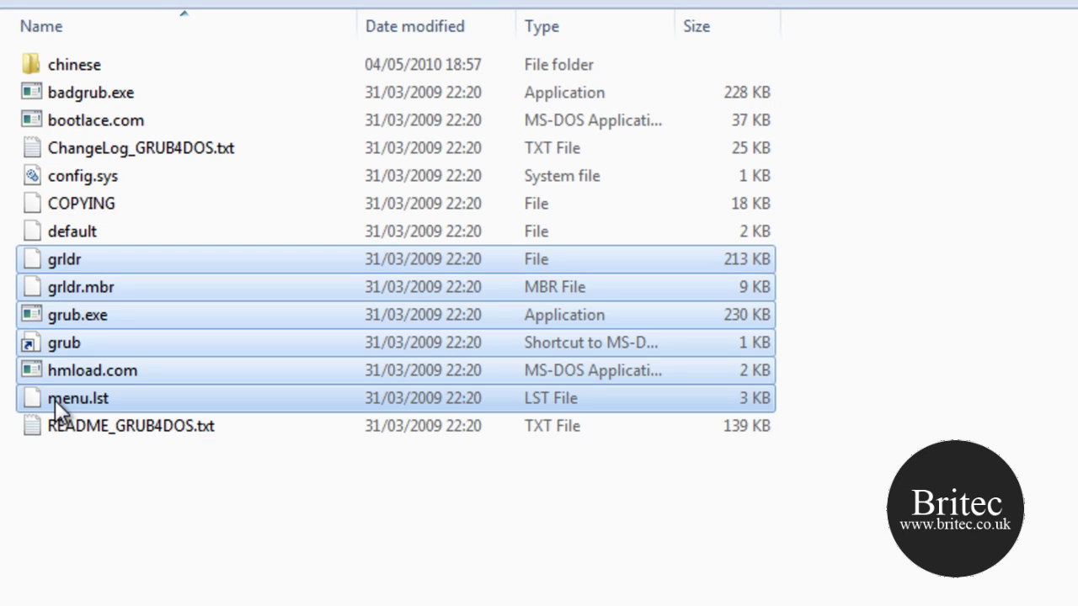
{"action": "left_click", "coordinate": [57, 399]}
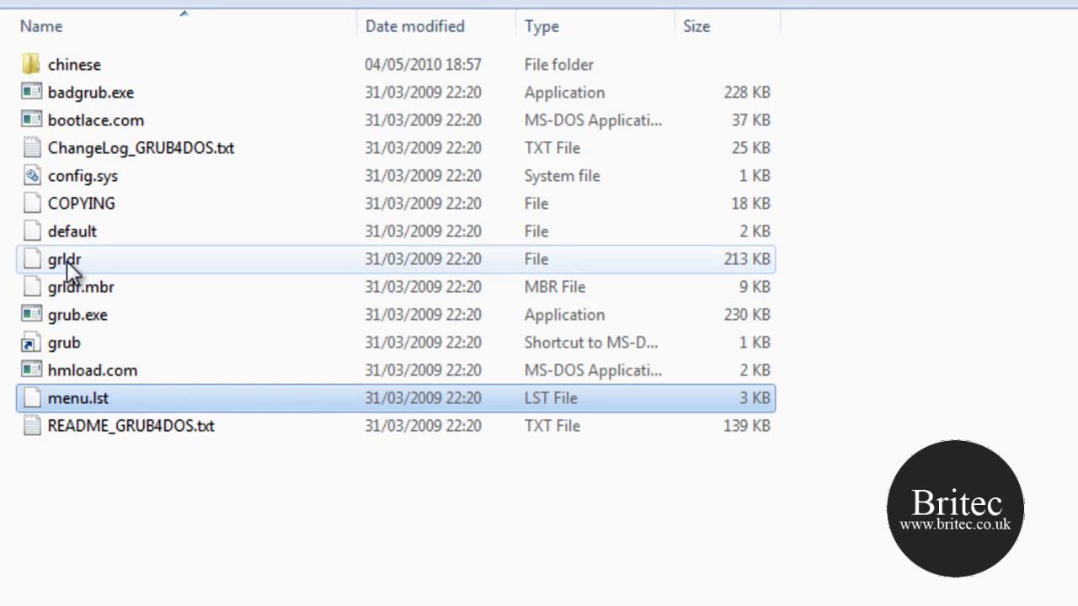
{"action": "left_click", "coordinate": [67, 261], "text": "ctrl"}
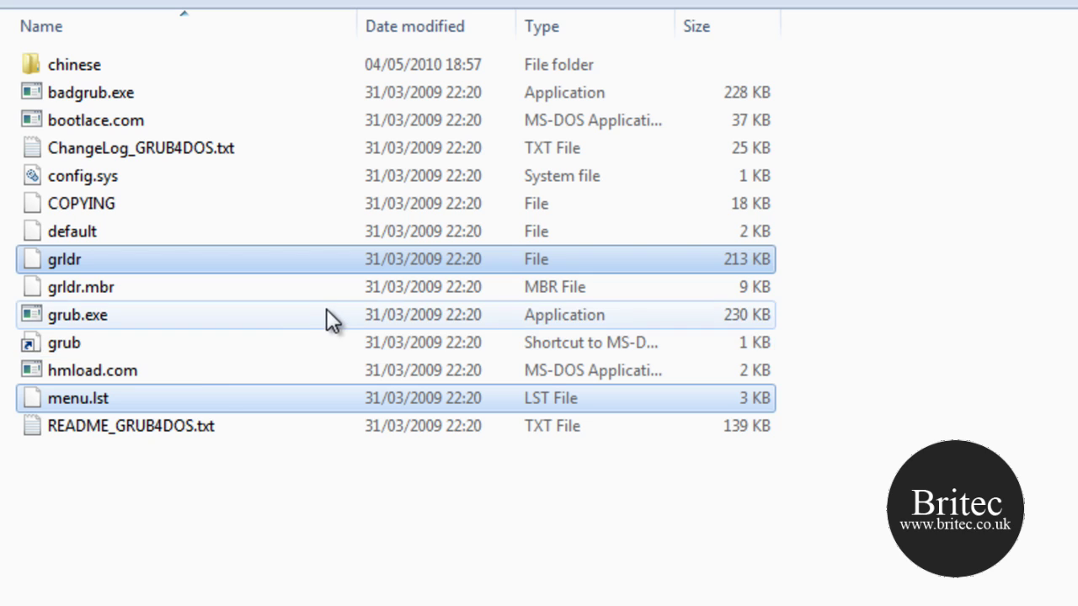
{"action": "right_click", "coordinate": [168, 255]}
{"action": "left_click", "coordinate": [650, 528]}
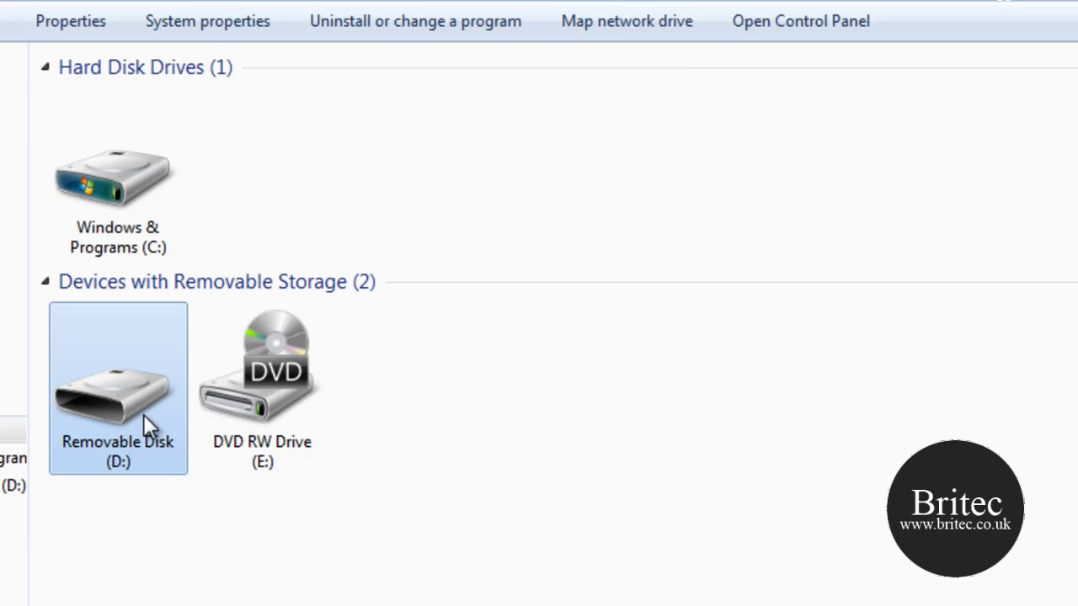
Step: Paste the copied grldr and menu.lst files onto Removable Disk (D:)
{"action": "double_click", "coordinate": [143, 415]}
{"action": "right_click", "coordinate": [249, 296]}
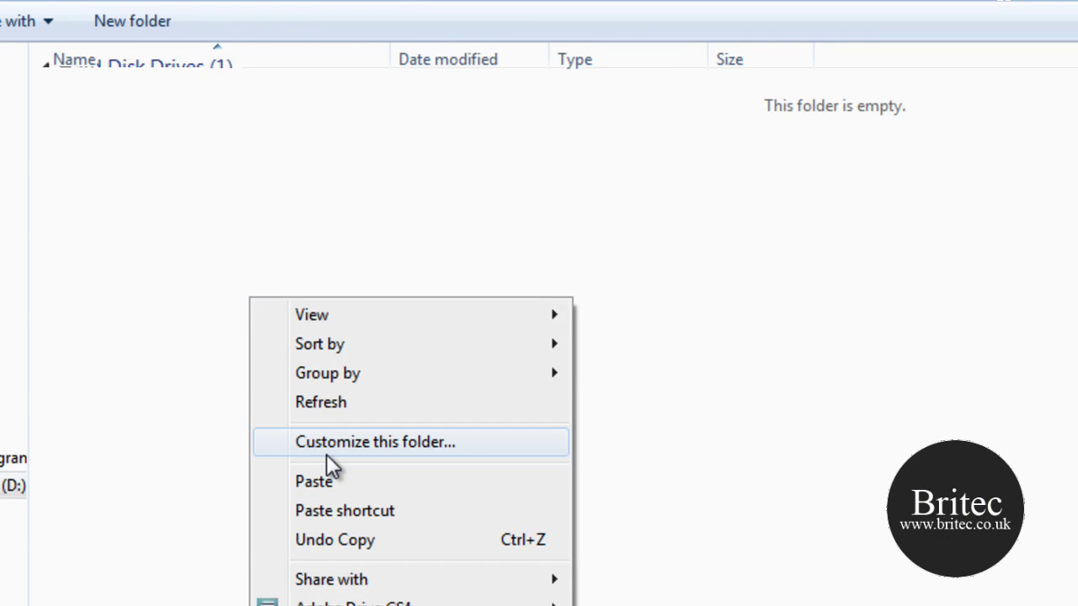
{"action": "left_click", "coordinate": [329, 483]}
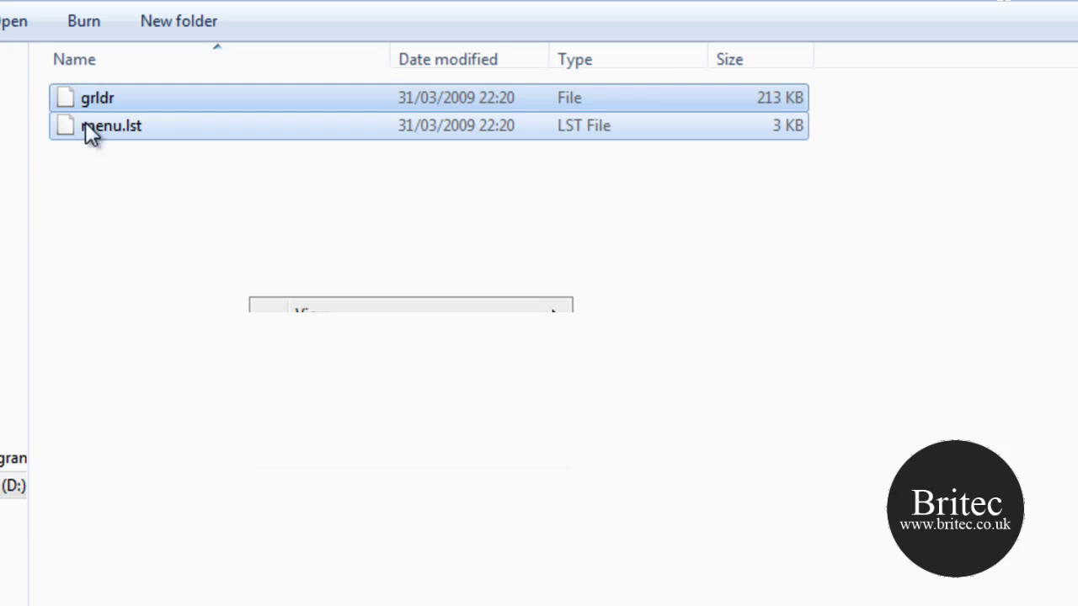
Step: Open menu.lst from the removable disk in Notepad++ and examine its default boot entries, including the ISO sections
{"action": "left_click", "coordinate": [110, 132]}
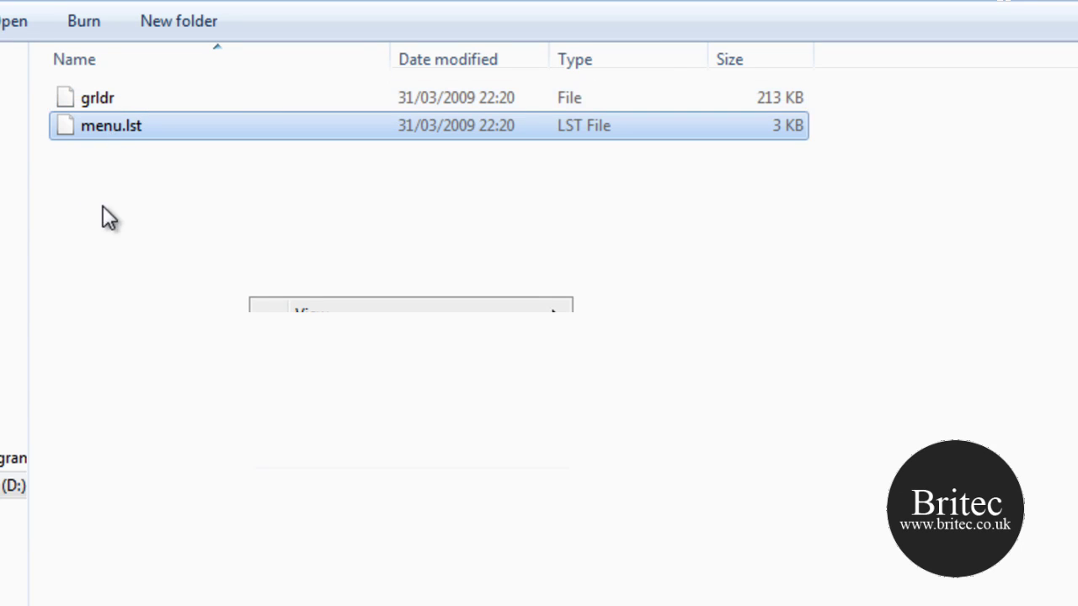
{"action": "right_click", "coordinate": [115, 129]}
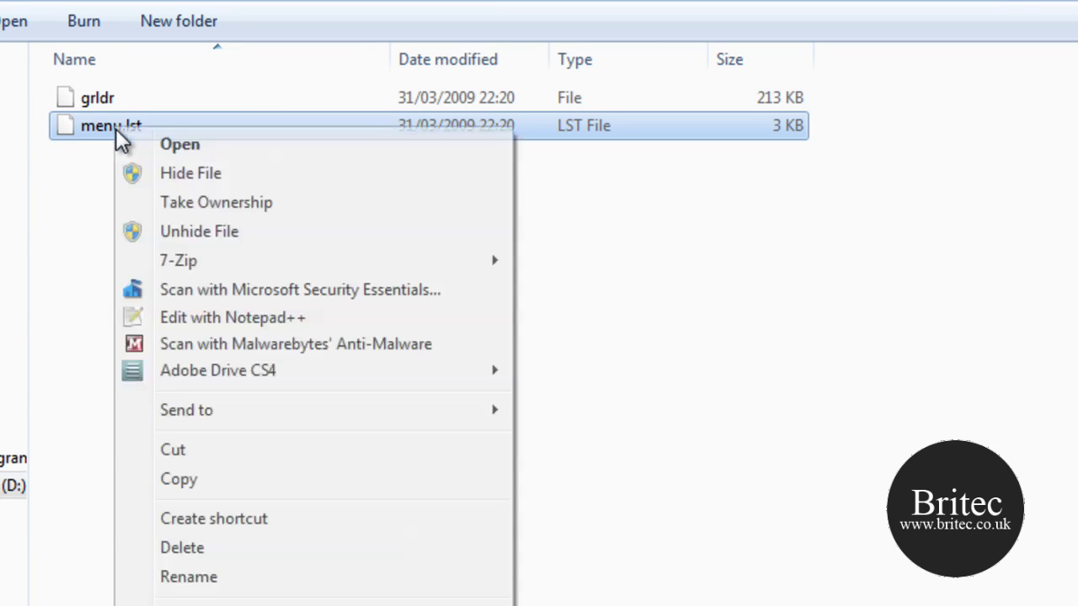
{"action": "left_click", "coordinate": [226, 320]}
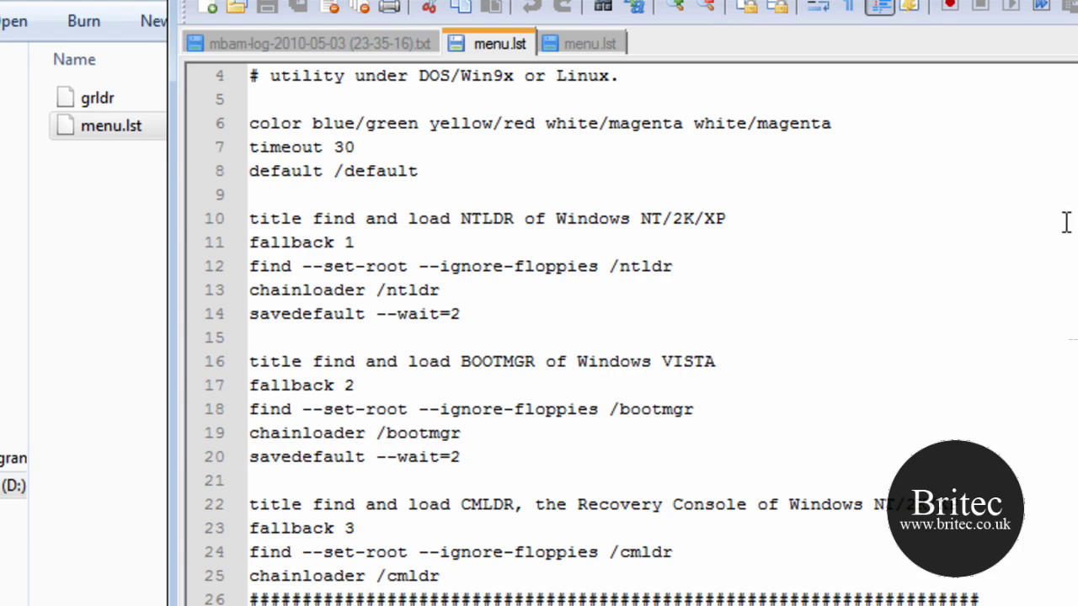
{"action": "left_click_drag", "start_coordinate": [753, 0], "coordinate": [680, 21]}
{"action": "scroll", "coordinate": [538, 366], "scroll_direction": "down", "scroll_amount": 13}
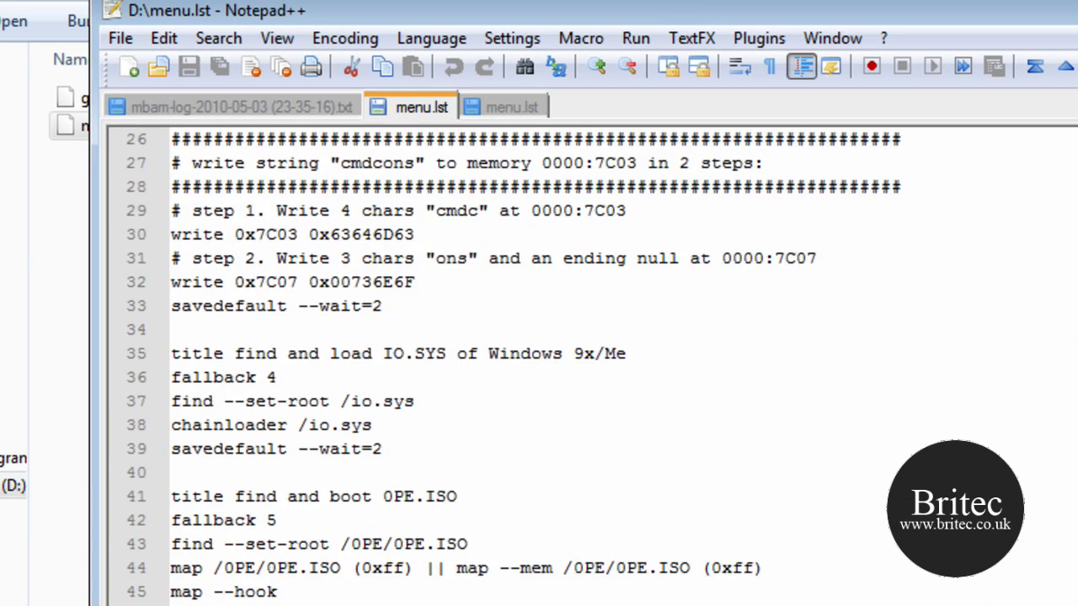
{"action": "scroll", "coordinate": [538, 366], "scroll_direction": "down", "scroll_amount": 6}
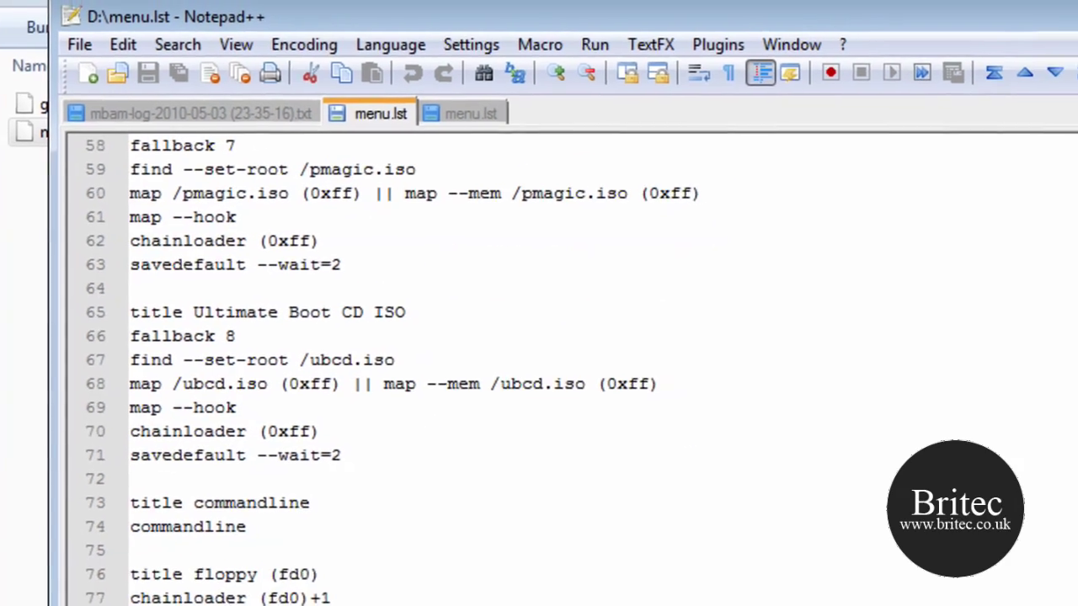
{"action": "scroll", "coordinate": [539, 366], "scroll_direction": "up", "scroll_amount": 11}
{"action": "scroll", "coordinate": [241, 438], "scroll_direction": "up", "scroll_amount": 1}
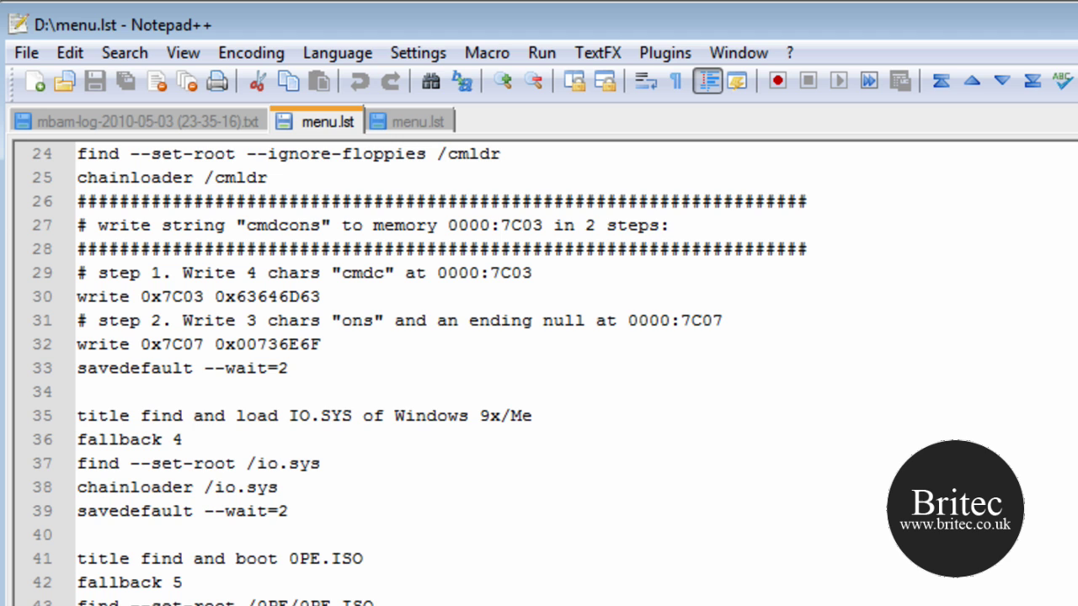
{"action": "scroll", "coordinate": [539, 370], "scroll_direction": "down", "scroll_amount": 1}
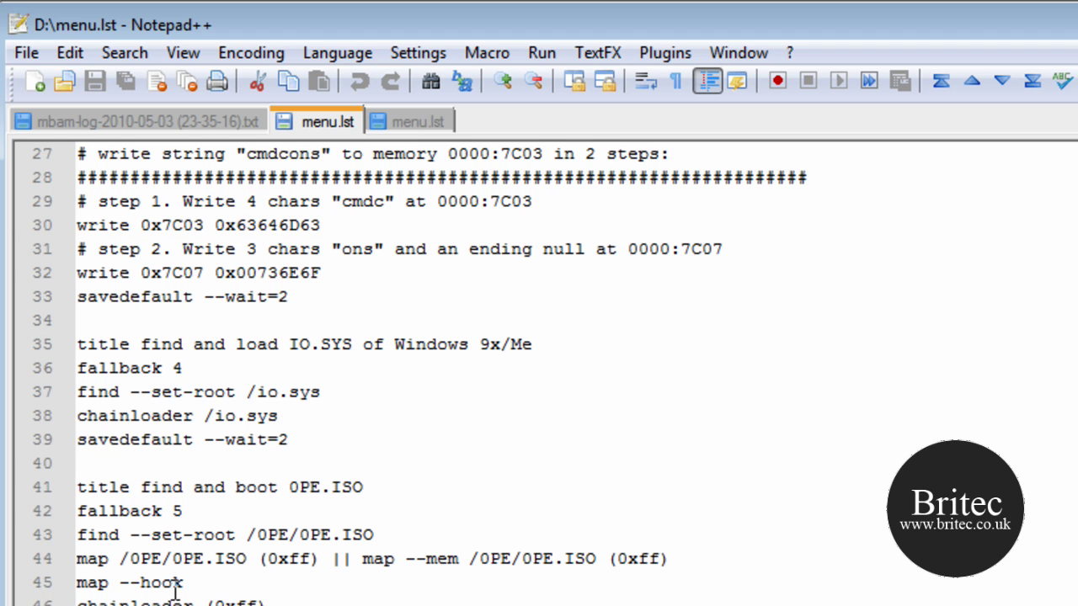
{"action": "scroll", "coordinate": [538, 371], "scroll_direction": "down", "scroll_amount": 3}
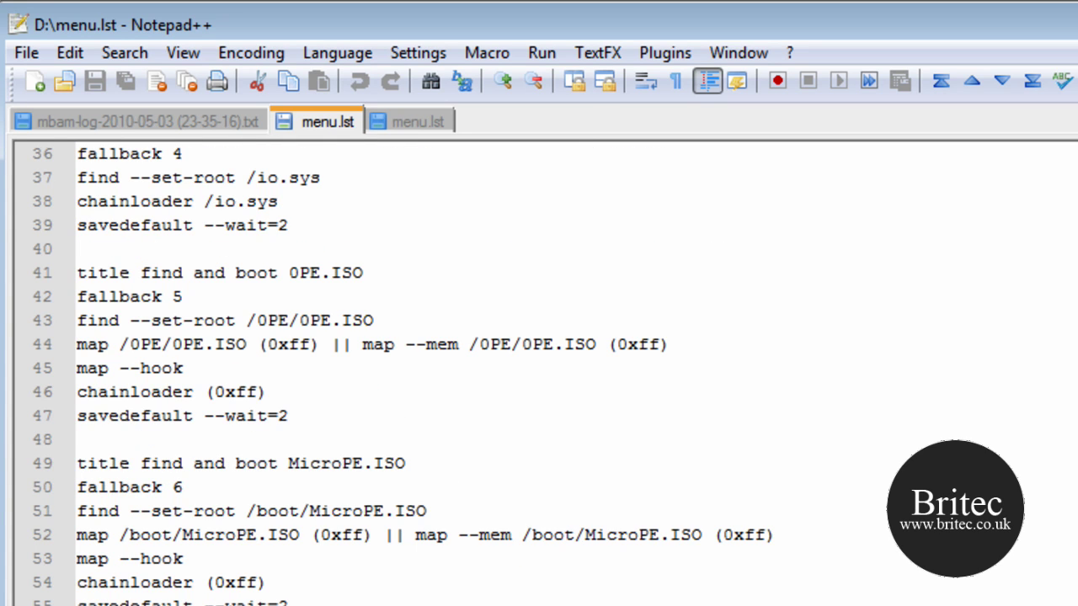
{"action": "scroll", "coordinate": [539, 371], "scroll_direction": "down", "scroll_amount": 2}
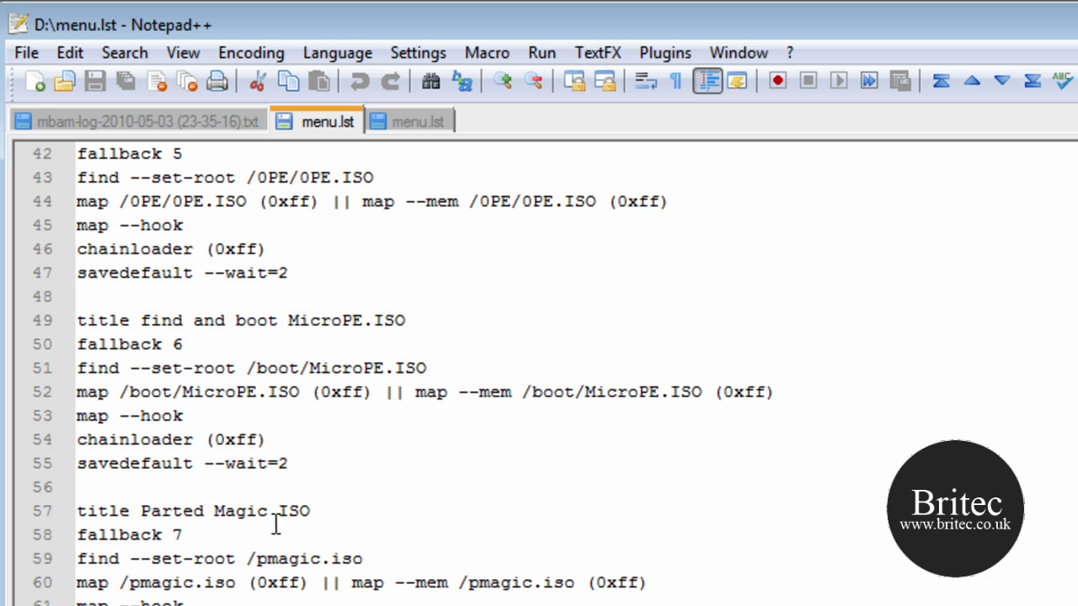
{"action": "scroll", "coordinate": [539, 371], "scroll_direction": "down", "scroll_amount": 1}
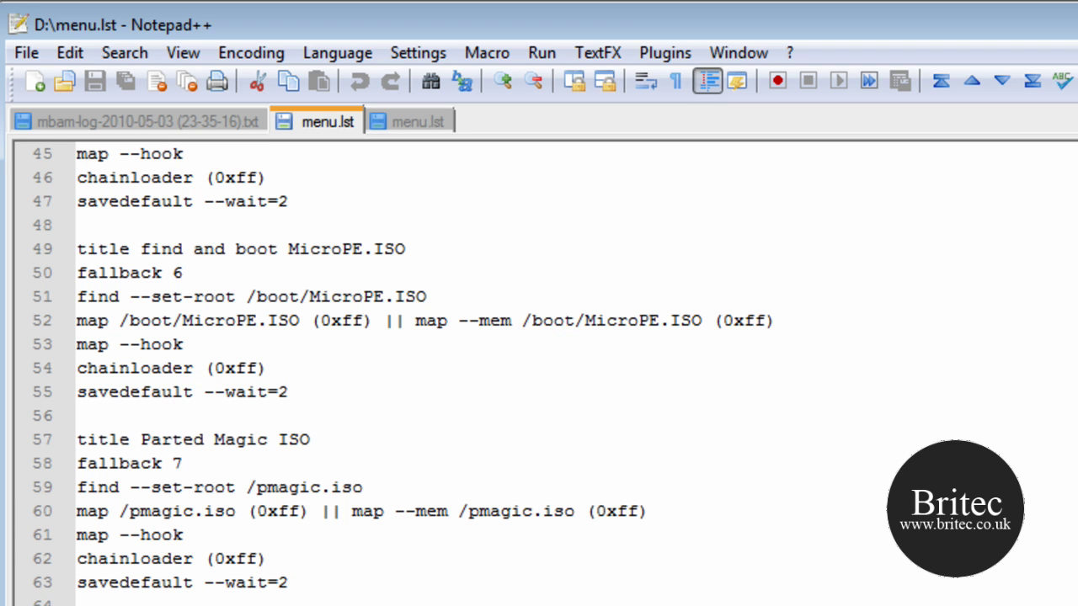
{"action": "scroll", "coordinate": [539, 371], "scroll_direction": "down", "scroll_amount": 2}
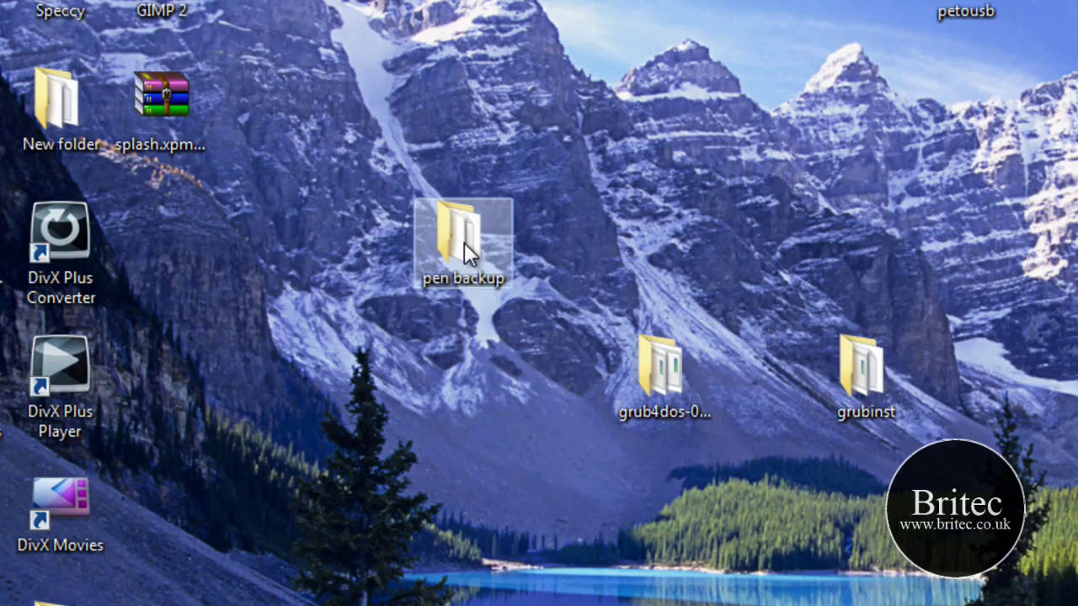
Step: Copy the memdisk and menu.lst files from the pen backup folder on the desktop
{"action": "double_click", "coordinate": [464, 241]}
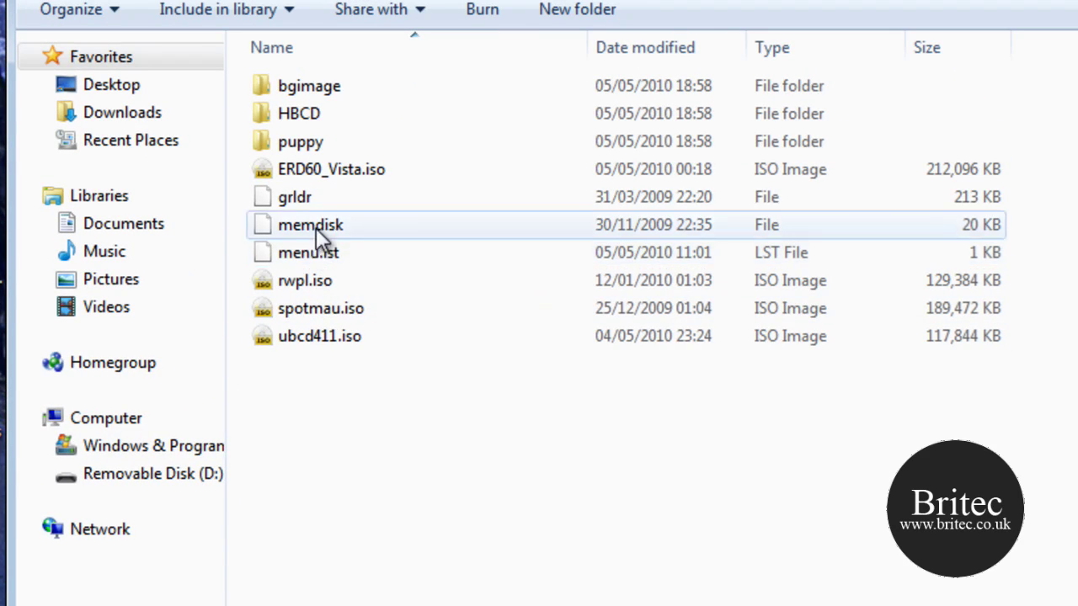
{"action": "right_click", "coordinate": [316, 227]}
{"action": "left_click", "coordinate": [284, 529]}
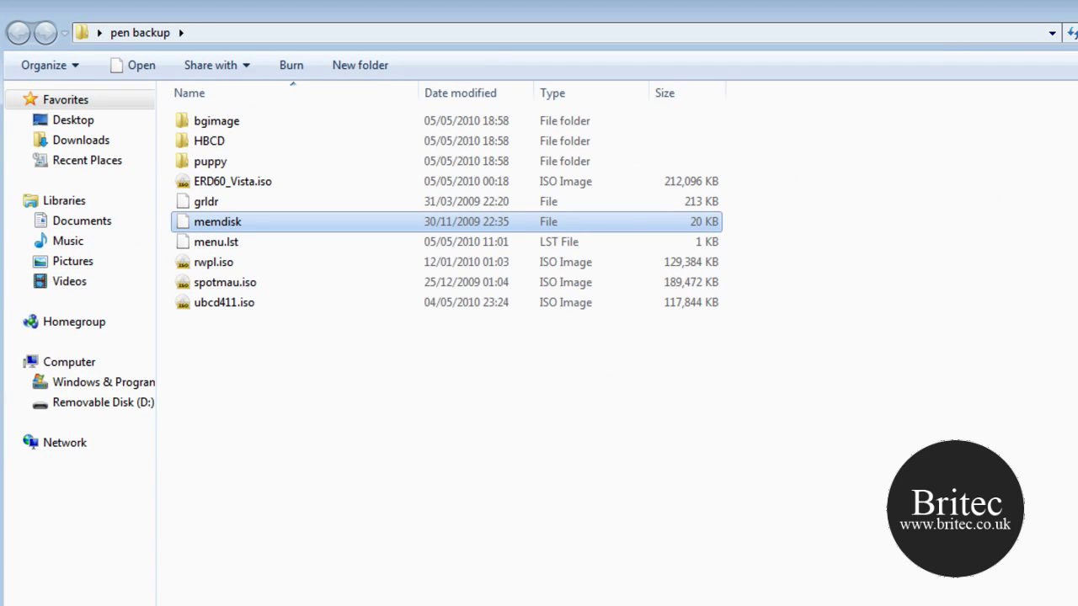
{"action": "left_click", "coordinate": [221, 245], "text": "ctrl"}
{"action": "right_click", "coordinate": [221, 245]}
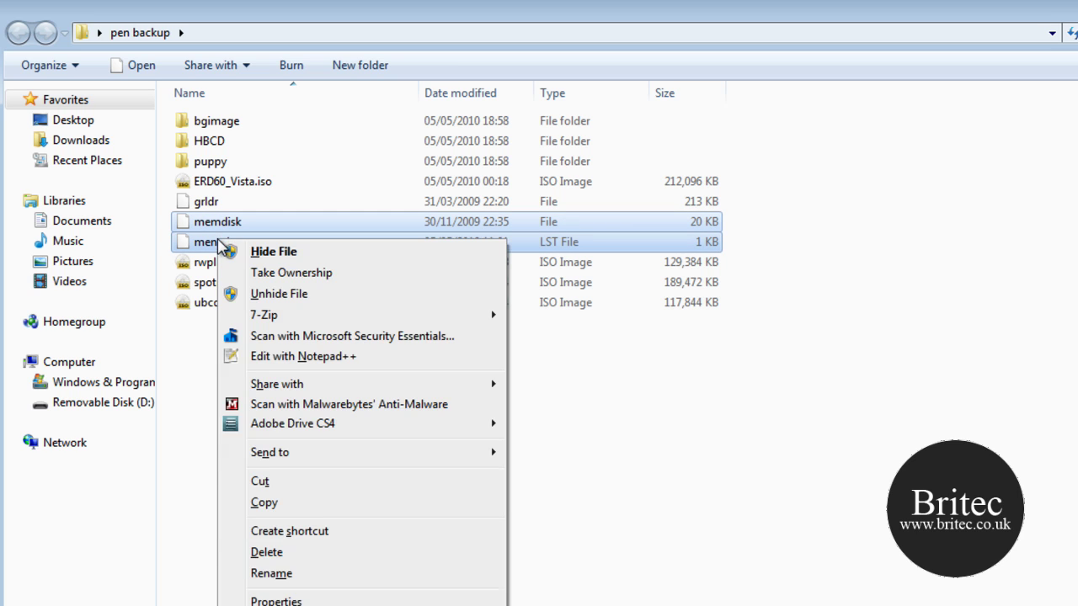
{"action": "left_click", "coordinate": [315, 502]}
Step: Paste the copied files onto Removable Disk (D:), replacing the existing menu.lst
{"action": "key", "text": "super+e"}
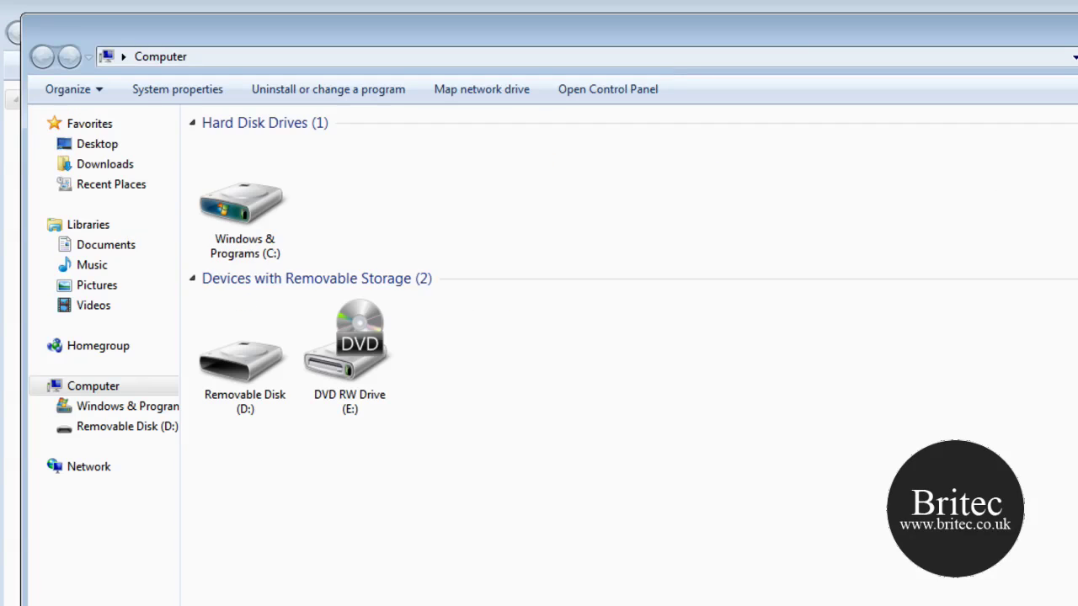
{"action": "double_click", "coordinate": [223, 367]}
{"action": "right_click", "coordinate": [285, 302]}
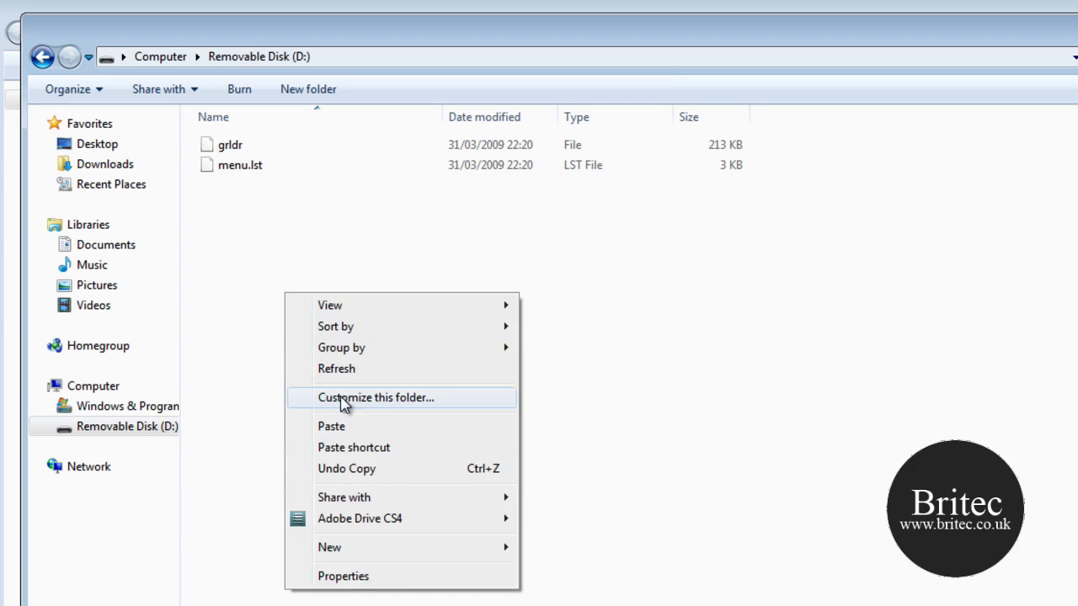
{"action": "left_click", "coordinate": [343, 426]}
{"action": "left_click", "coordinate": [462, 355]}
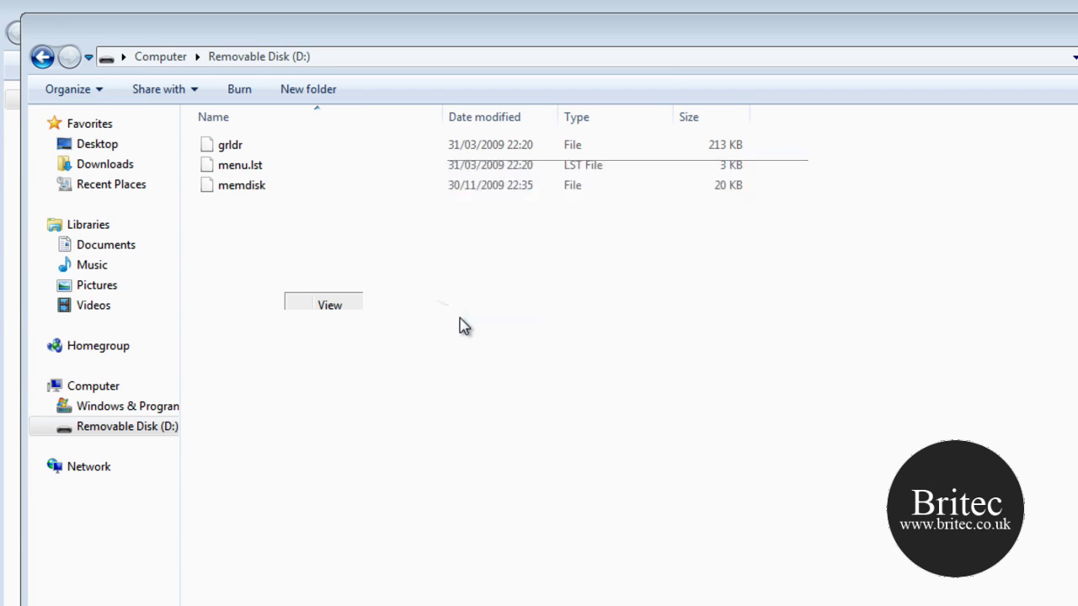
Step: Review the boot entries of the removable disk's new menu.lst in Notepad++, and close the editor and the drive window
{"action": "left_click", "coordinate": [233, 166]}
{"action": "right_click", "coordinate": [233, 167]}
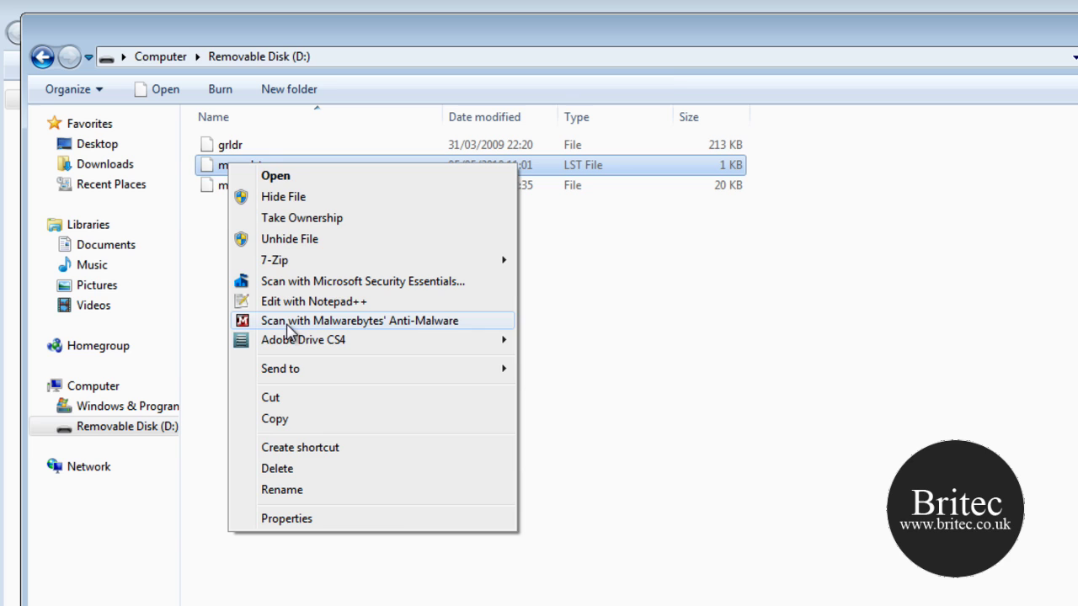
{"action": "left_click", "coordinate": [294, 302]}
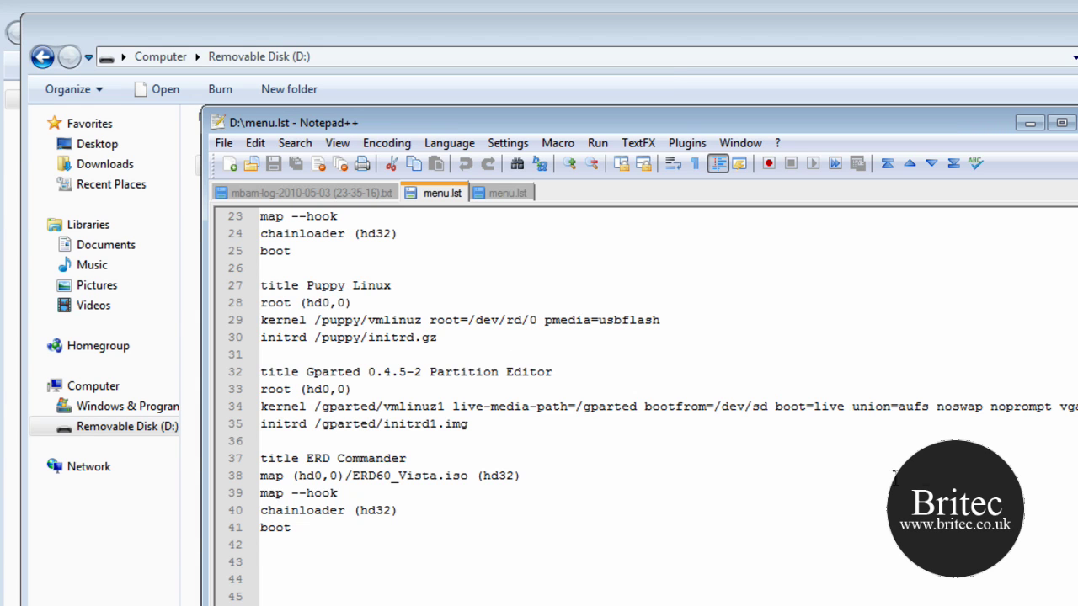
{"action": "scroll", "coordinate": [496, 381], "scroll_direction": "up", "scroll_amount": 7}
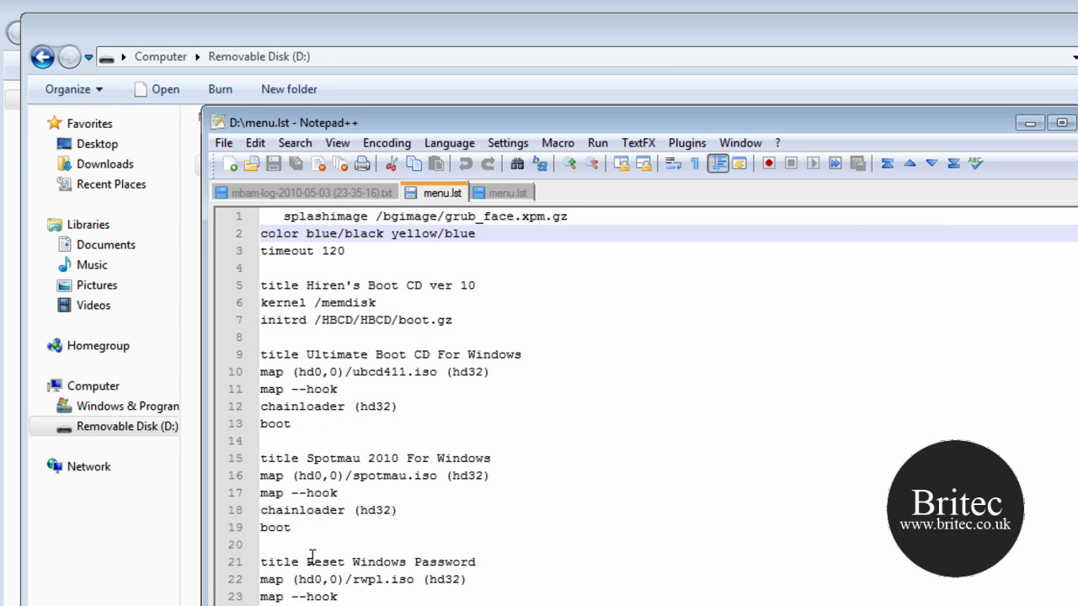
{"action": "scroll", "coordinate": [395, 542], "scroll_direction": "down", "scroll_amount": 1}
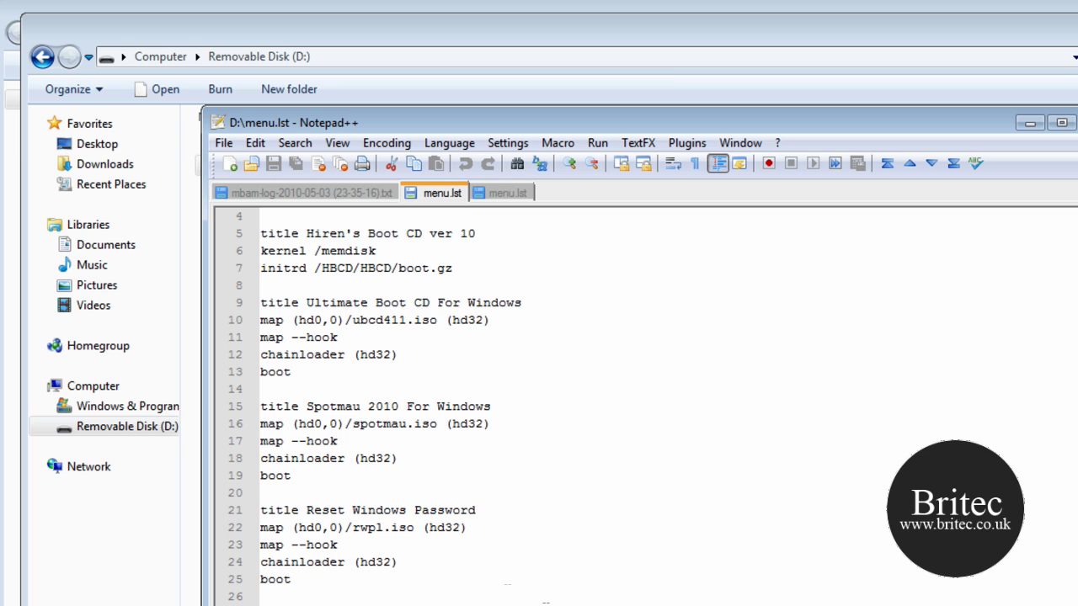
{"action": "scroll", "coordinate": [454, 598], "scroll_direction": "up", "scroll_amount": 1}
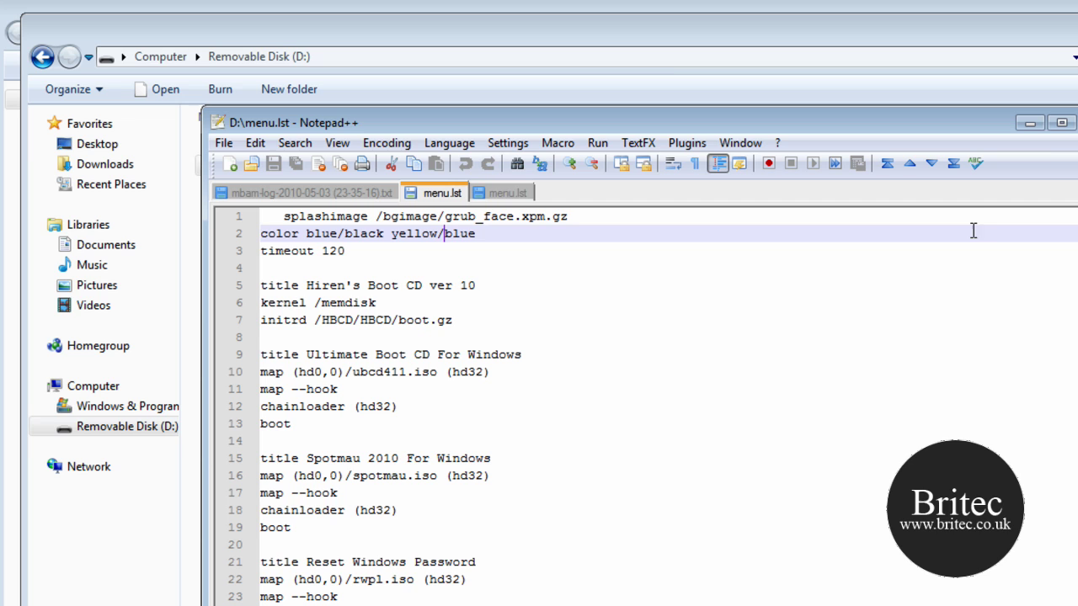
{"action": "key", "text": "alt+F4"}
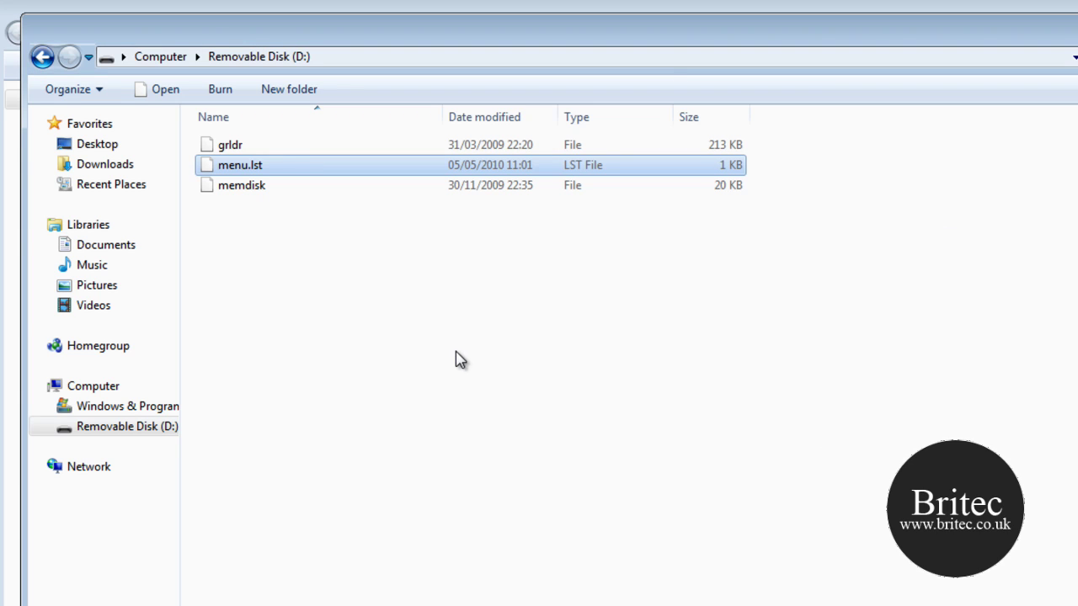
{"action": "left_click", "coordinate": [455, 351]}
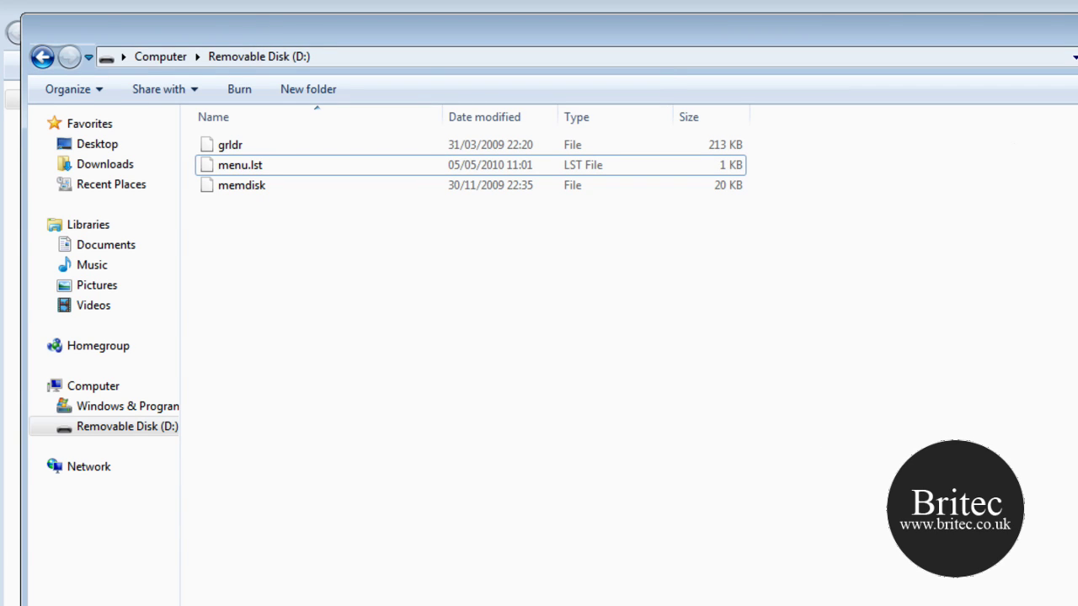
{"action": "key", "text": "alt+F4"}
{"action": "left_click", "coordinate": [244, 389]}
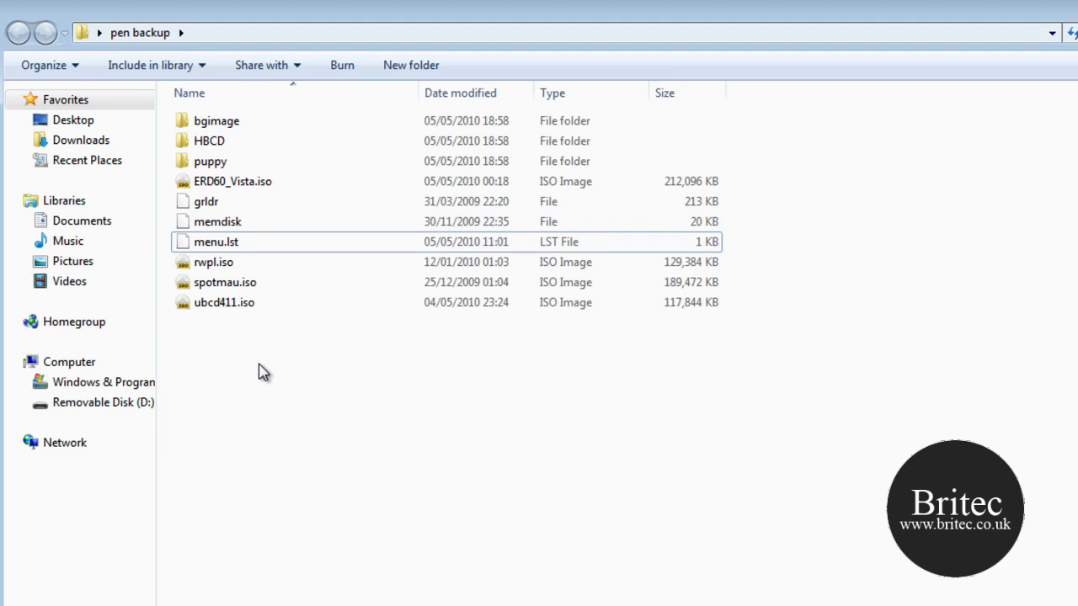
Step: Select the four ISO images and the puppy, HBCD and bgimage folders in pen backup, and clear the selection
{"action": "left_click", "coordinate": [225, 304]}
{"action": "left_click_drag", "start_coordinate": [282, 368], "coordinate": [221, 262]}
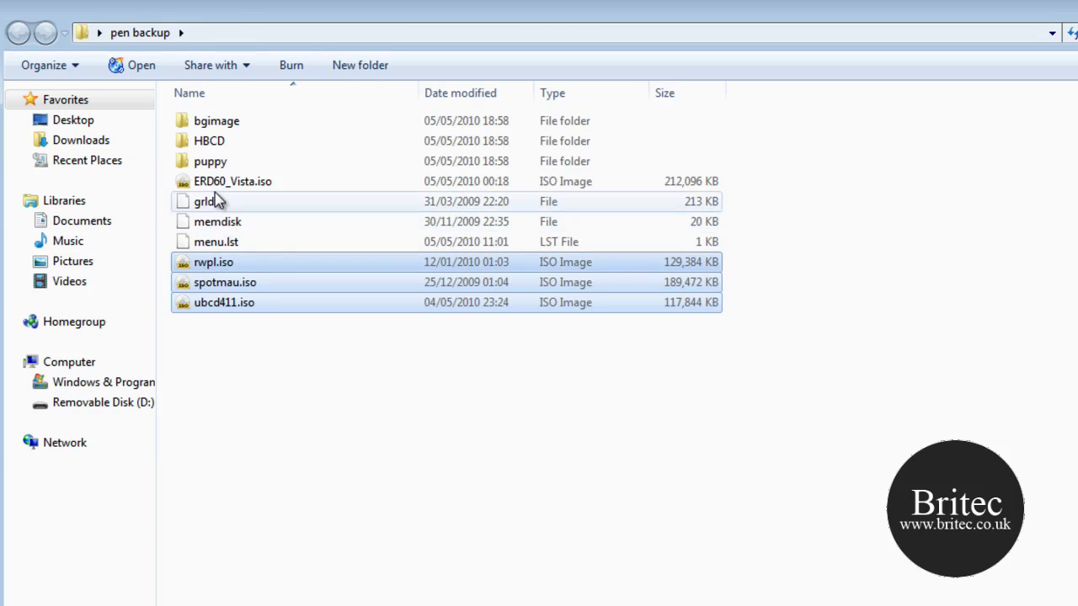
{"action": "left_click", "coordinate": [217, 181], "text": "ctrl"}
{"action": "left_click", "coordinate": [212, 163], "text": "ctrl"}
{"action": "left_click", "coordinate": [211, 140], "text": "ctrl"}
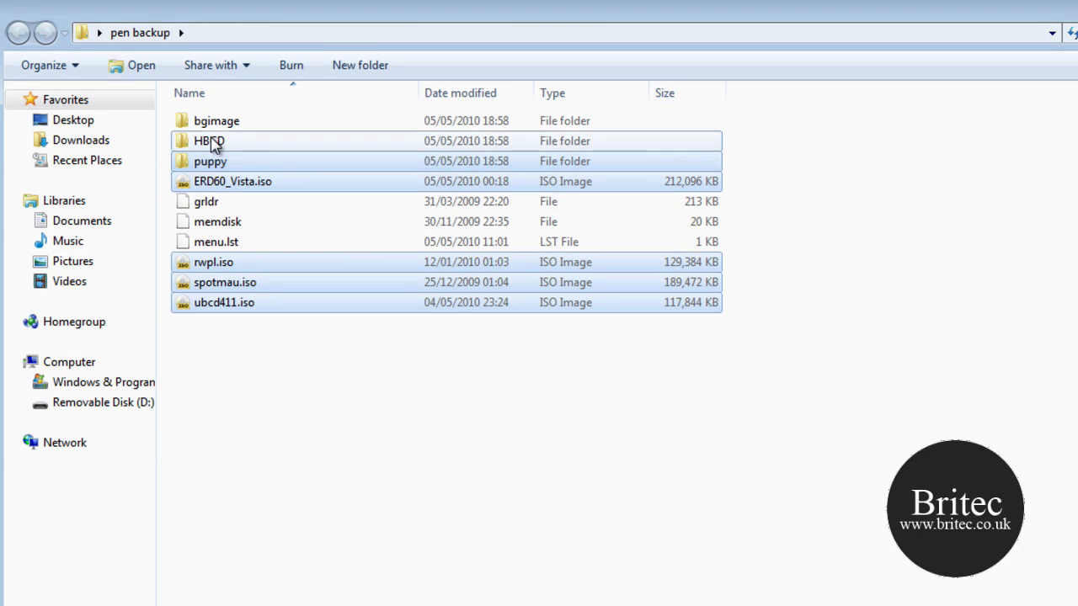
{"action": "left_click", "coordinate": [216, 121], "text": "ctrl"}
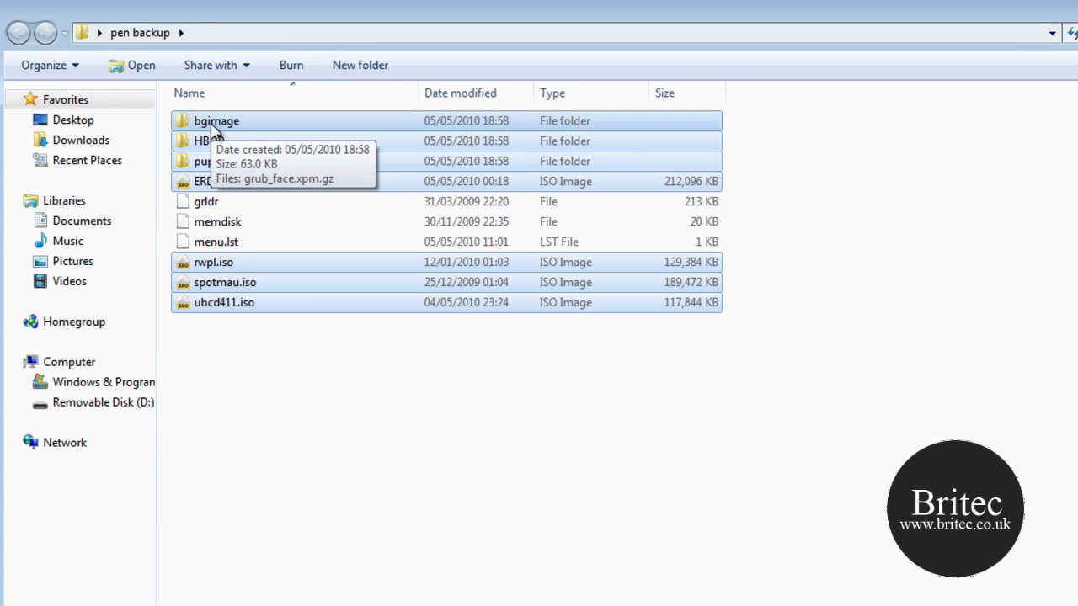
{"action": "left_click", "coordinate": [283, 380]}
Step: Open the pen backup folder's menu.lst in Notepad++, check its boot titles and ISO paths, and close the editor
{"action": "left_click", "coordinate": [216, 244]}
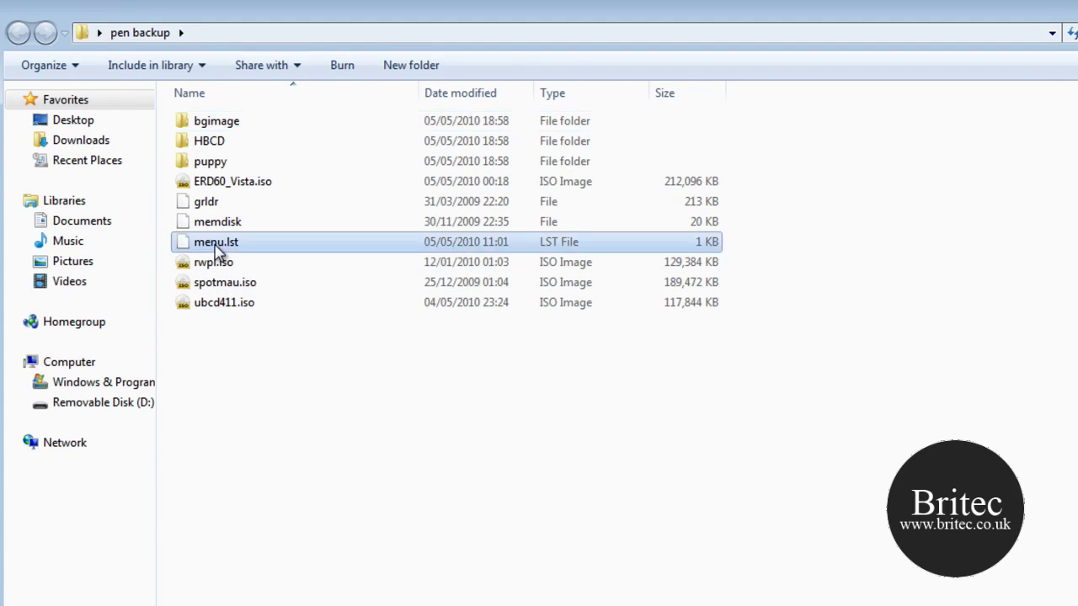
{"action": "right_click", "coordinate": [216, 247]}
{"action": "left_click", "coordinate": [296, 383]}
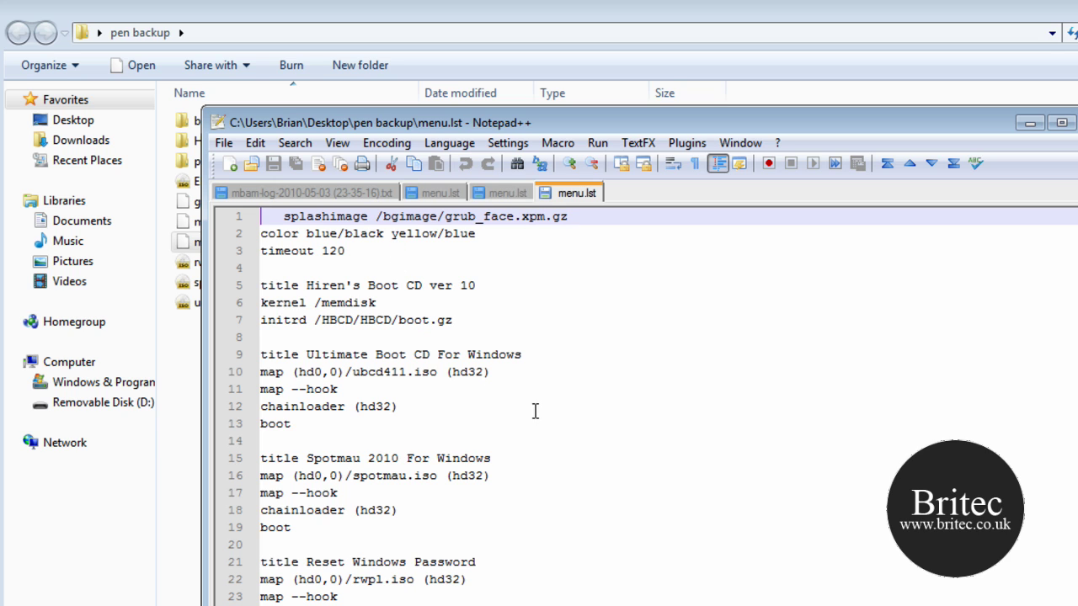
{"action": "scroll", "coordinate": [538, 426], "scroll_direction": "down", "scroll_amount": 2}
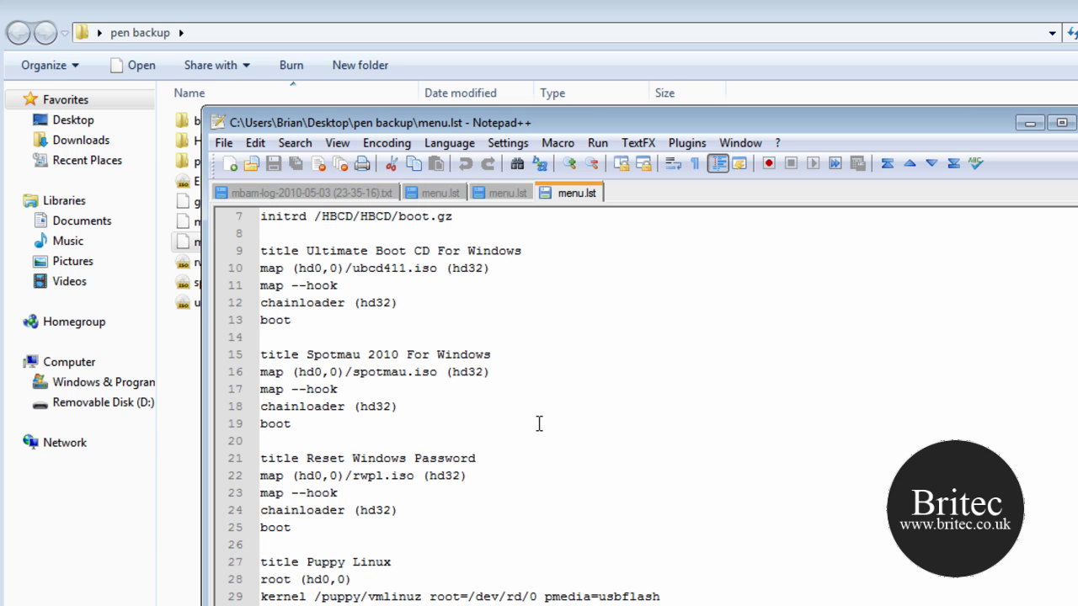
{"action": "scroll", "coordinate": [539, 423], "scroll_direction": "down", "scroll_amount": 2}
{"action": "scroll", "coordinate": [547, 417], "scroll_direction": "up", "scroll_amount": 4}
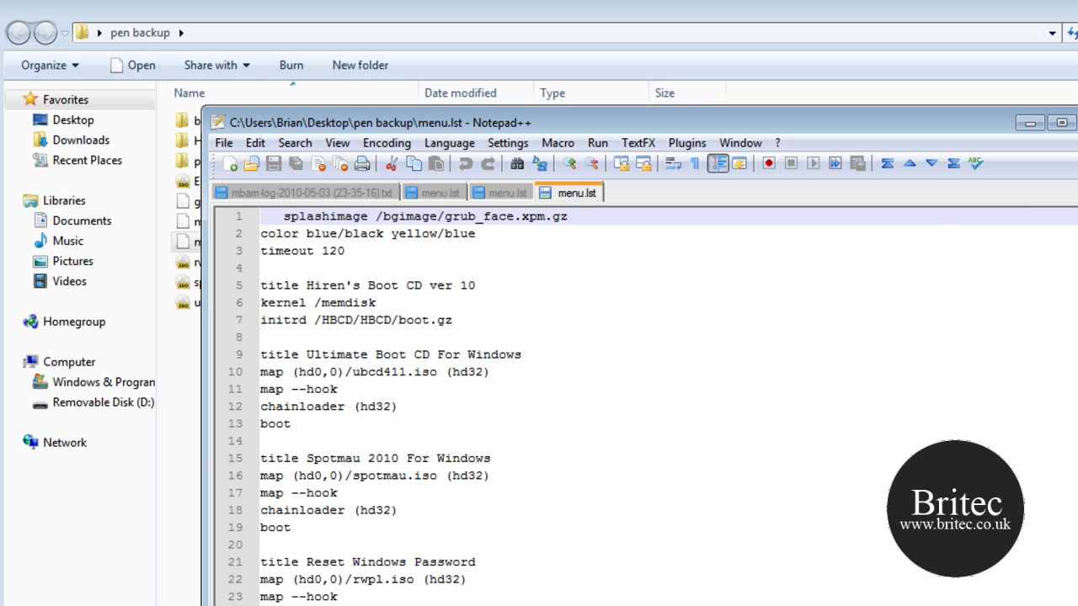
{"action": "key", "text": "alt+F4"}
Step: Copy the four ISO images and the puppy, HBCD and bgimage folders from the pen backup folder
{"action": "left_click", "coordinate": [223, 303]}
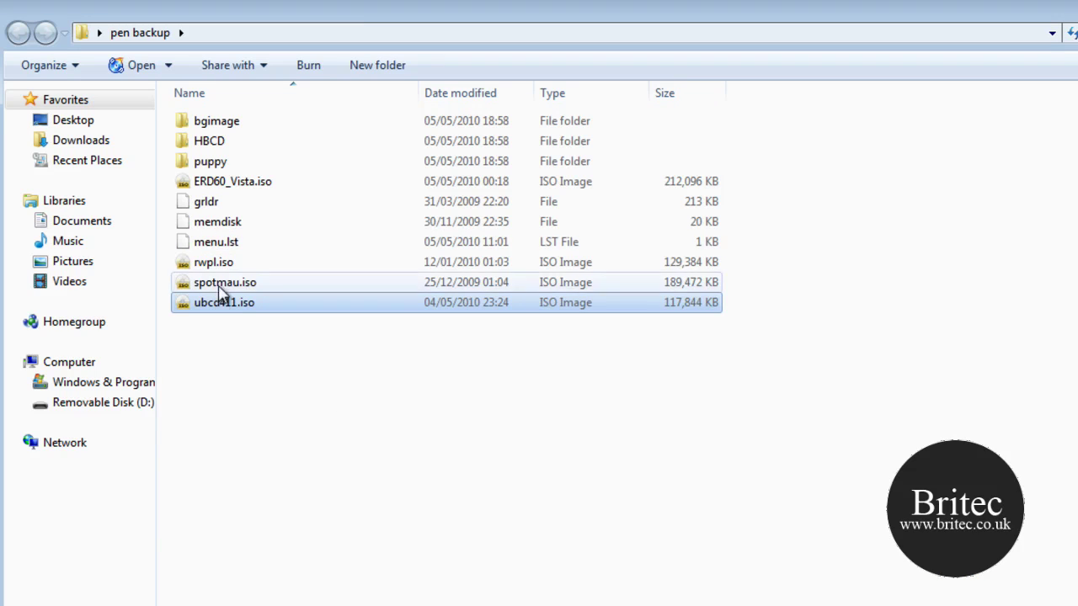
{"action": "left_click", "coordinate": [229, 282], "text": "shift"}
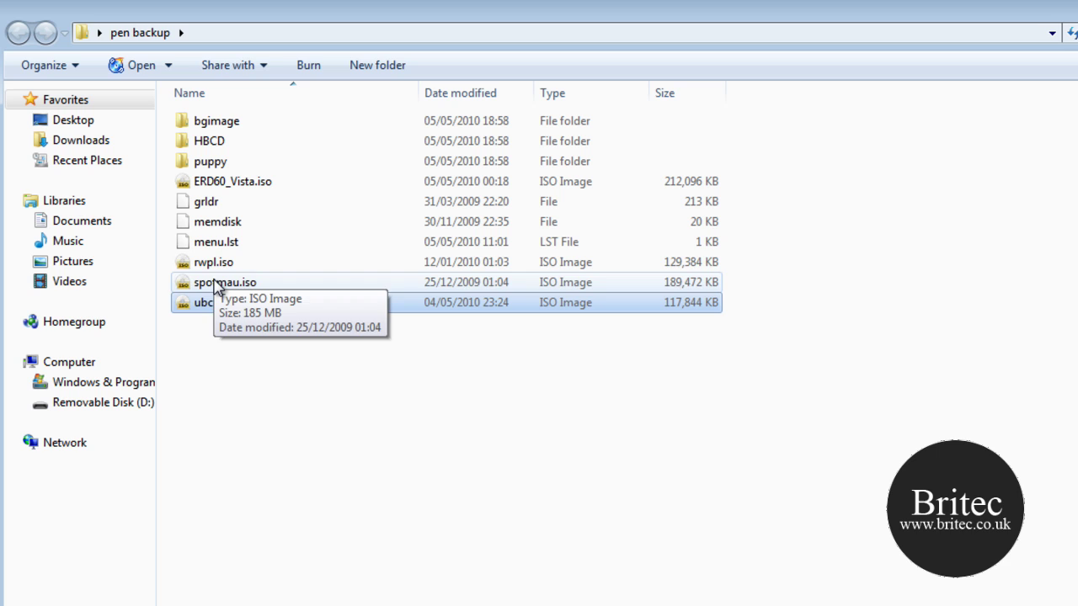
{"action": "left_click", "coordinate": [213, 261], "text": "ctrl"}
{"action": "left_click", "coordinate": [219, 187], "text": "ctrl"}
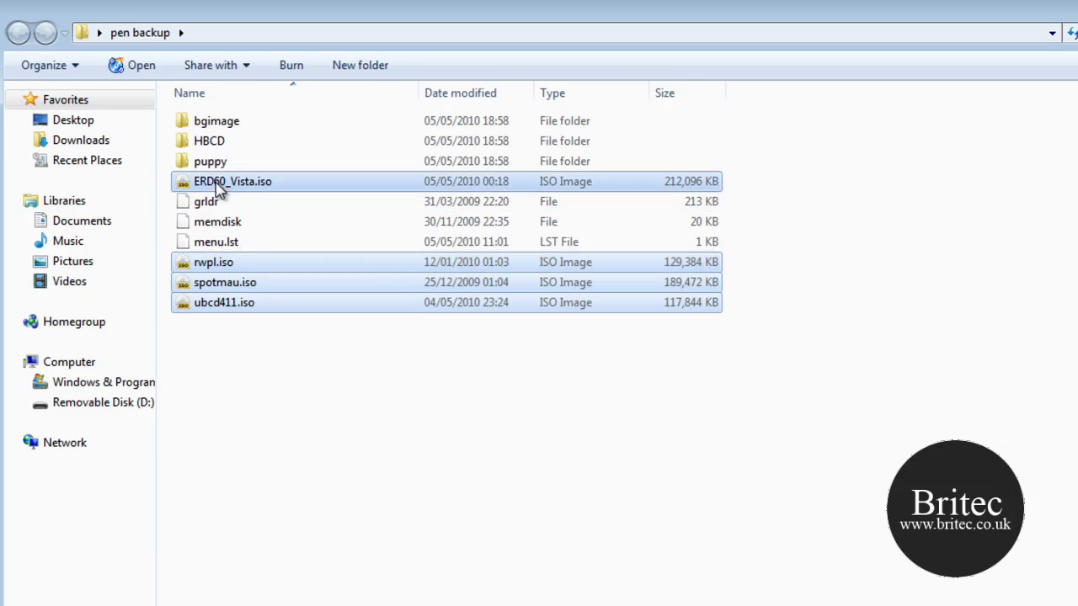
{"action": "left_click", "coordinate": [212, 161], "text": "ctrl"}
{"action": "left_click", "coordinate": [210, 141], "text": "ctrl"}
{"action": "left_click", "coordinate": [217, 120], "text": "ctrl"}
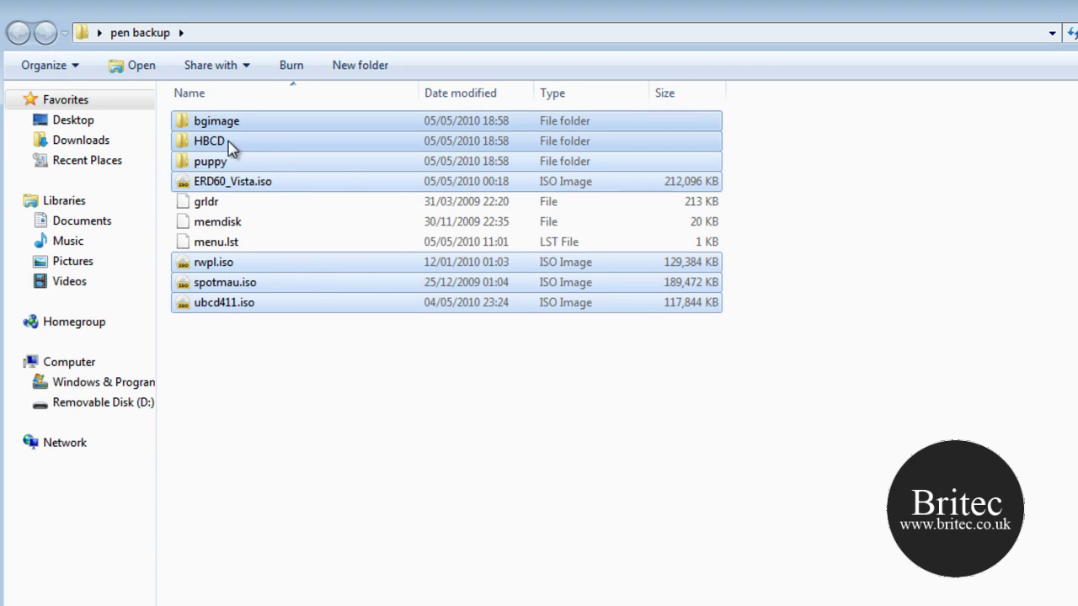
{"action": "right_click", "coordinate": [231, 143]}
{"action": "left_click", "coordinate": [298, 384]}
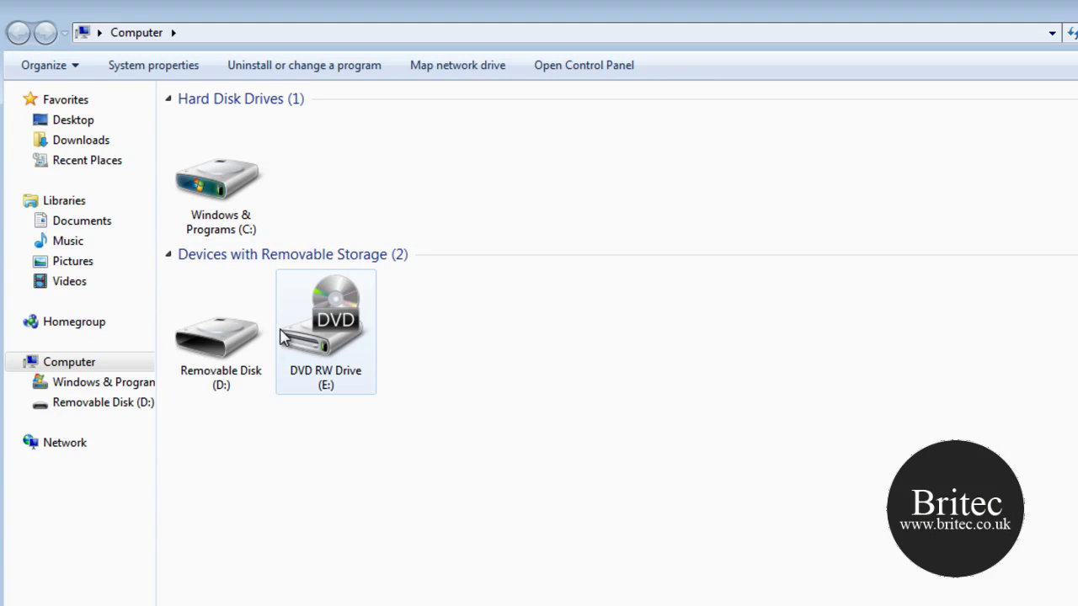
Step: Paste the copied ISO images and folders onto Removable Disk (D:), and clear the selection
{"action": "left_click", "coordinate": [225, 364]}
{"action": "double_click", "coordinate": [226, 364]}
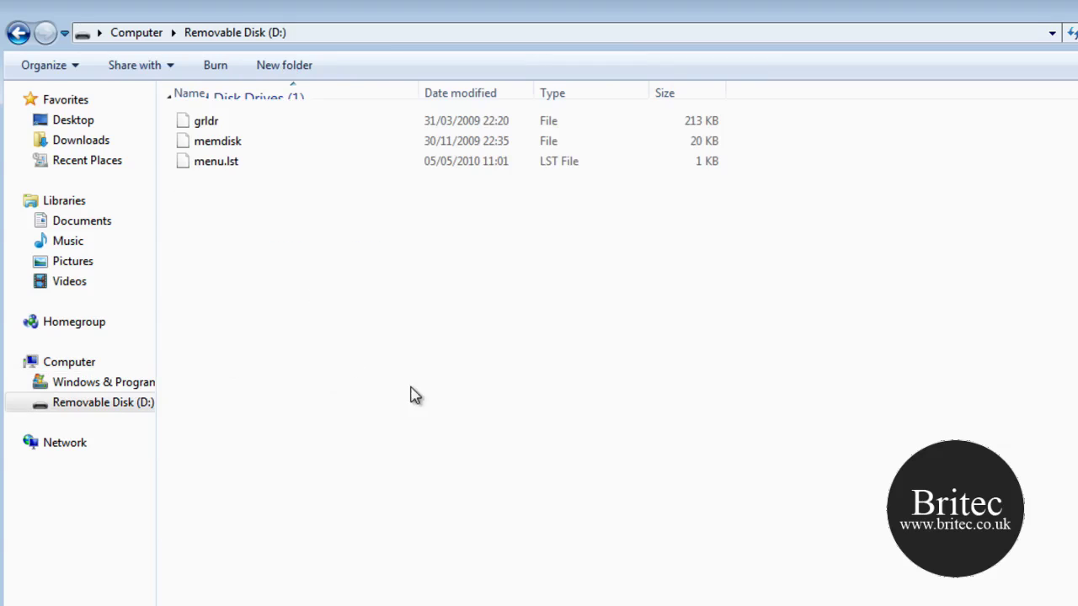
{"action": "right_click", "coordinate": [227, 250]}
{"action": "left_click", "coordinate": [290, 390]}
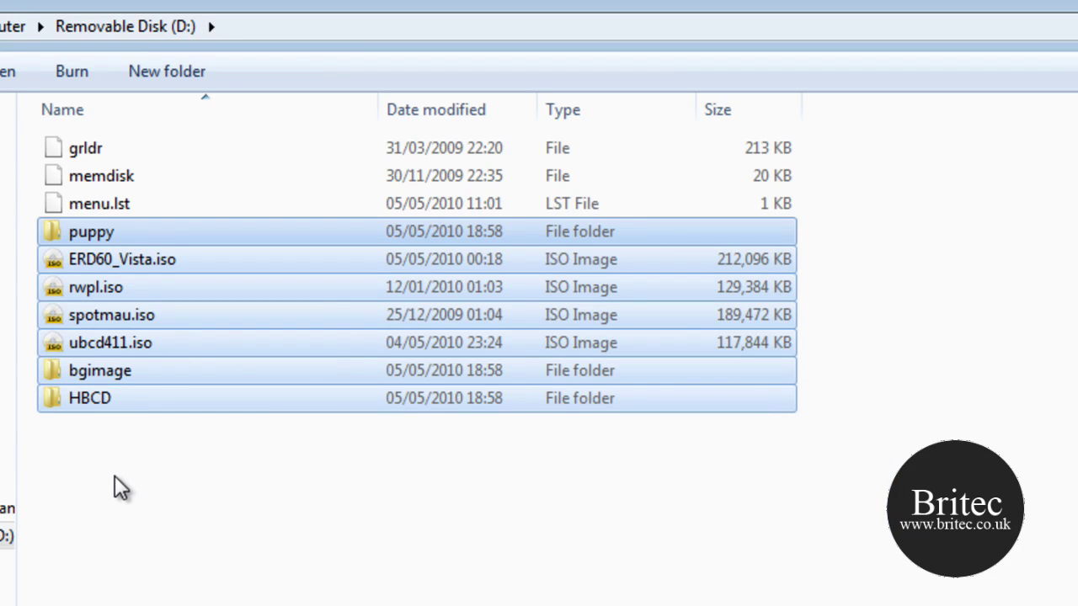
{"action": "left_click", "coordinate": [115, 478]}
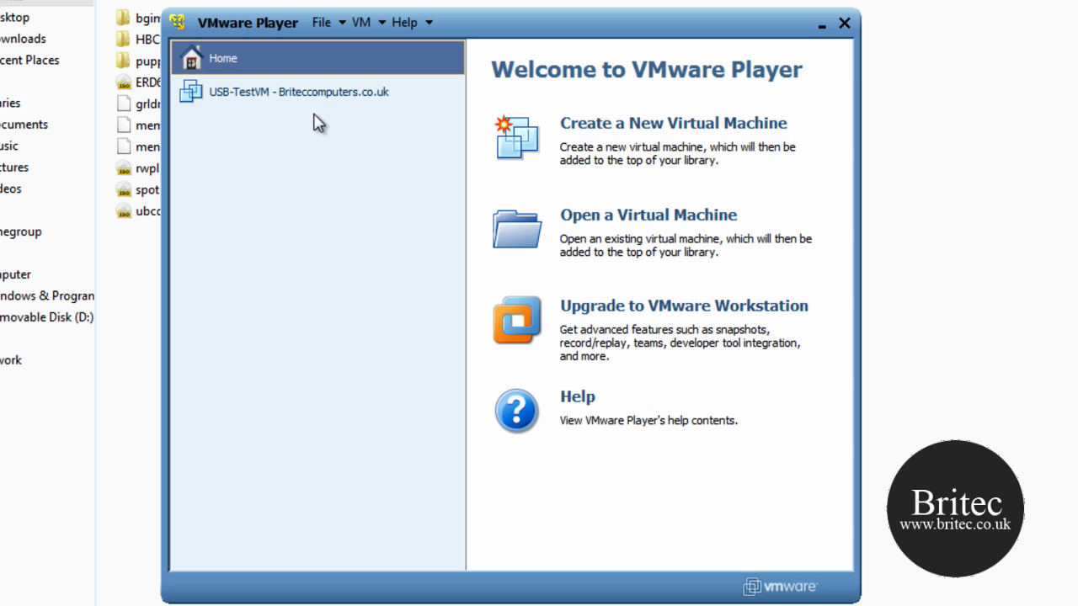
Step: Start the USB-TestVM virtual machine in VMware Player and dismiss the Removable Devices hint
{"action": "left_click", "coordinate": [274, 96]}
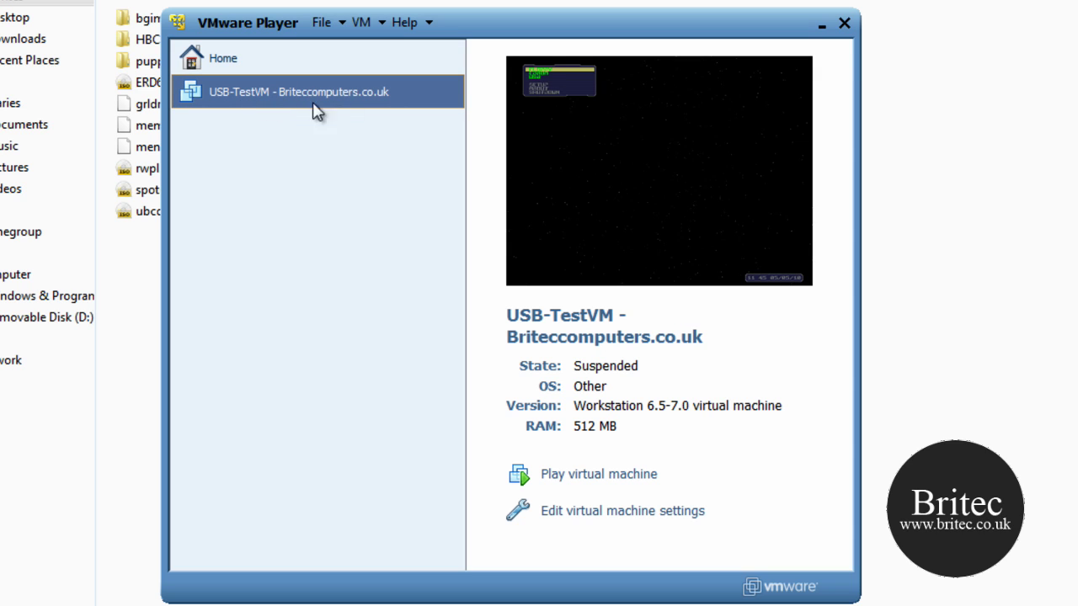
{"action": "double_click", "coordinate": [269, 95]}
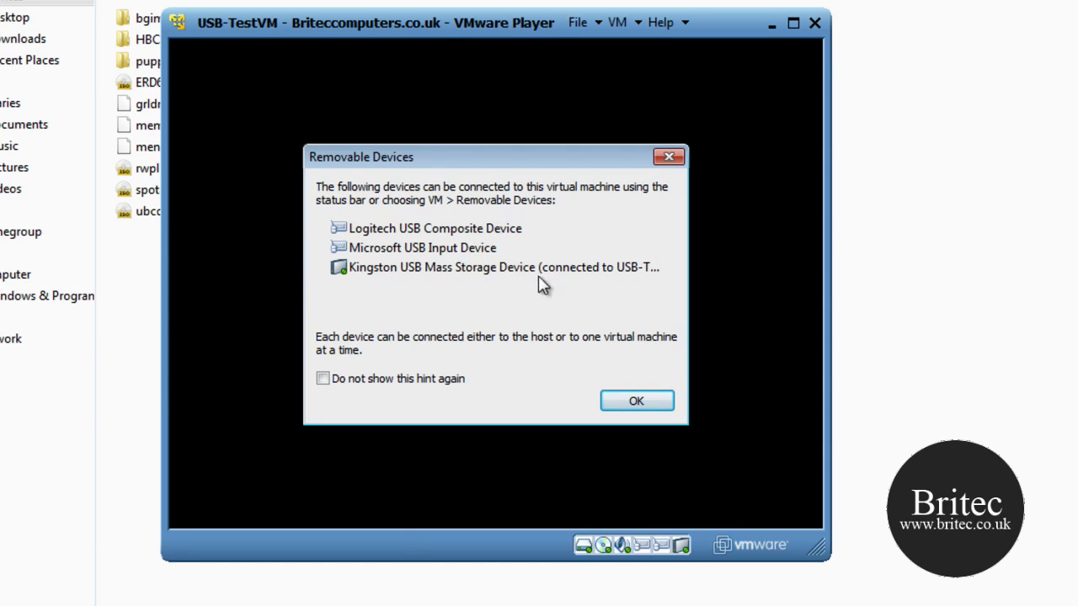
{"action": "left_click", "coordinate": [654, 410]}
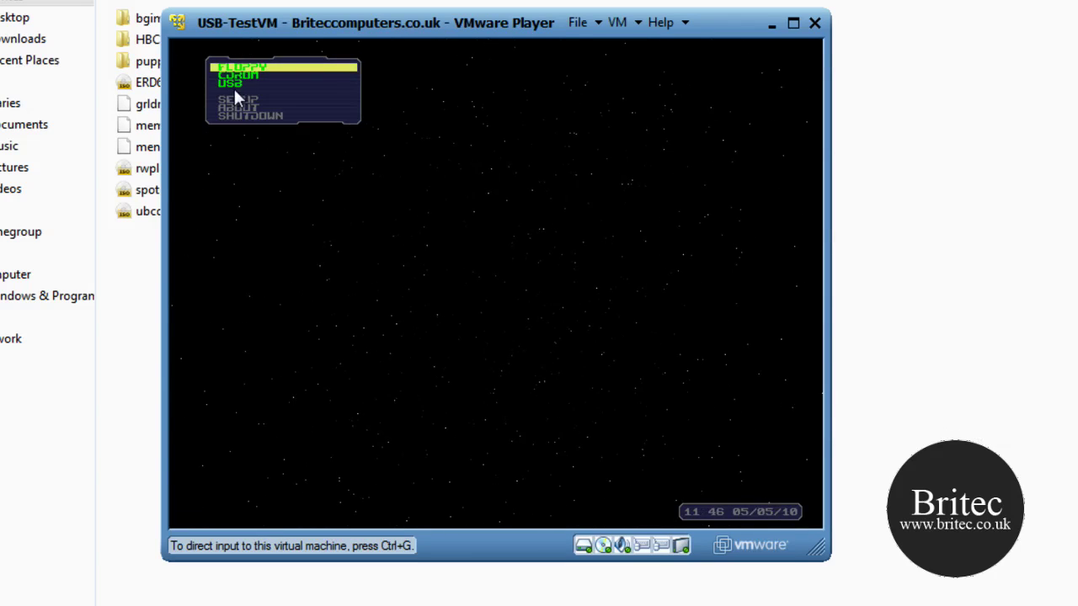
Step: Boot the virtual machine from the USB entry of its boot manager
{"action": "left_click", "coordinate": [238, 75]}
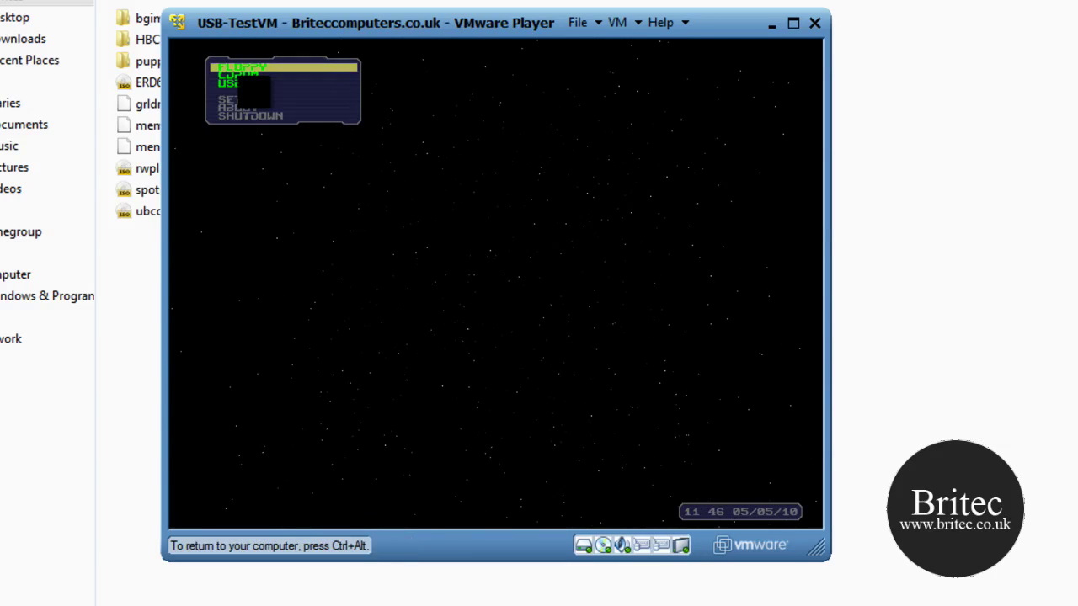
{"action": "key", "text": "Down"}
{"action": "key", "text": "Down"}
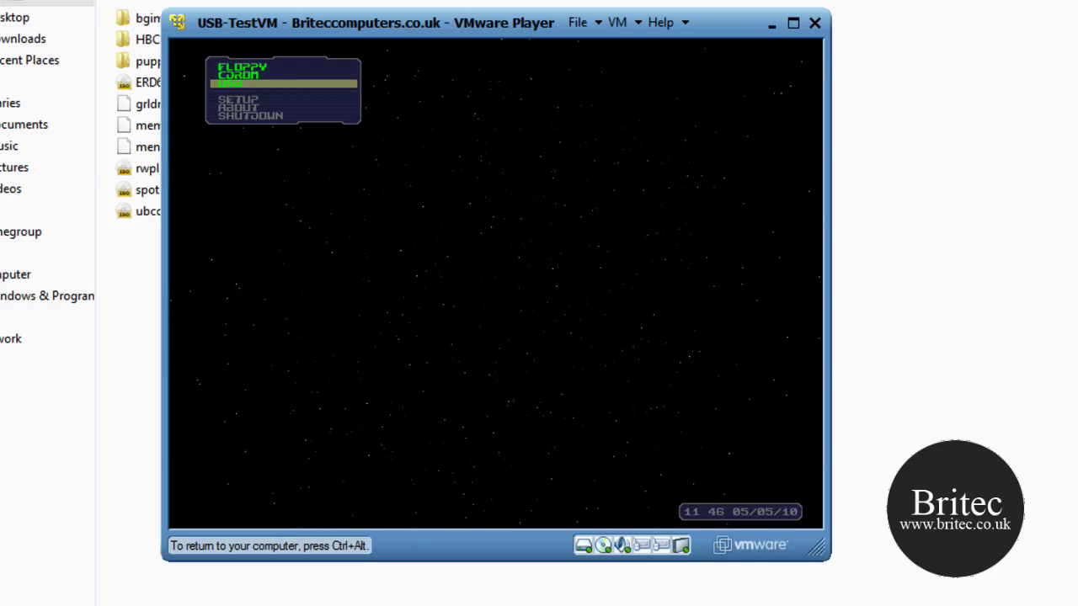
{"action": "key", "text": "Return"}
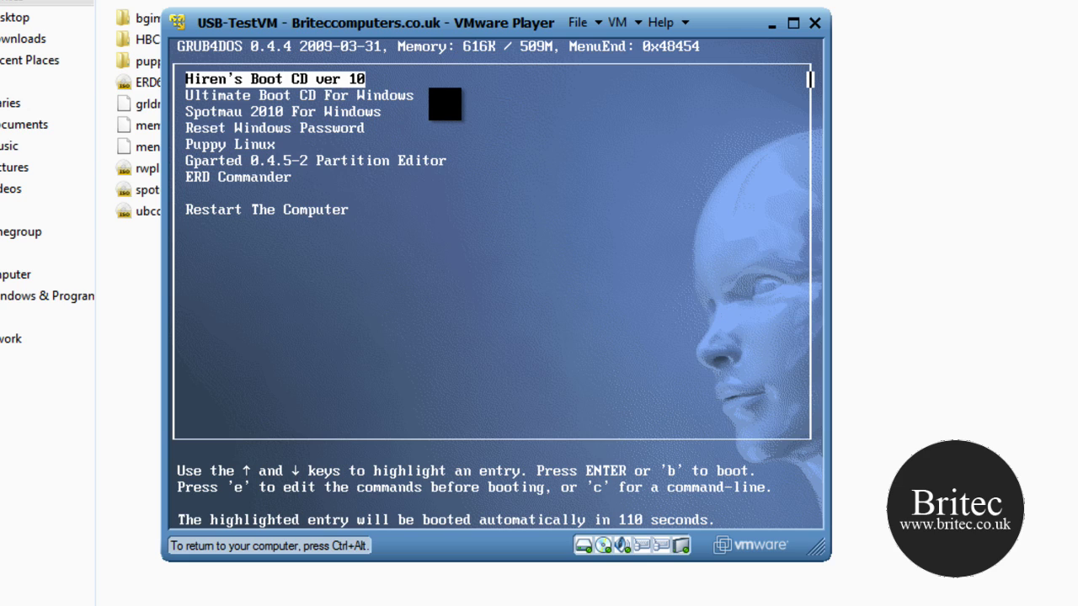
Step: Look through the GRUB4DOS boot menu entries from Hiren's Boot CD down to ERD Commander
{"action": "key", "text": "Down"}
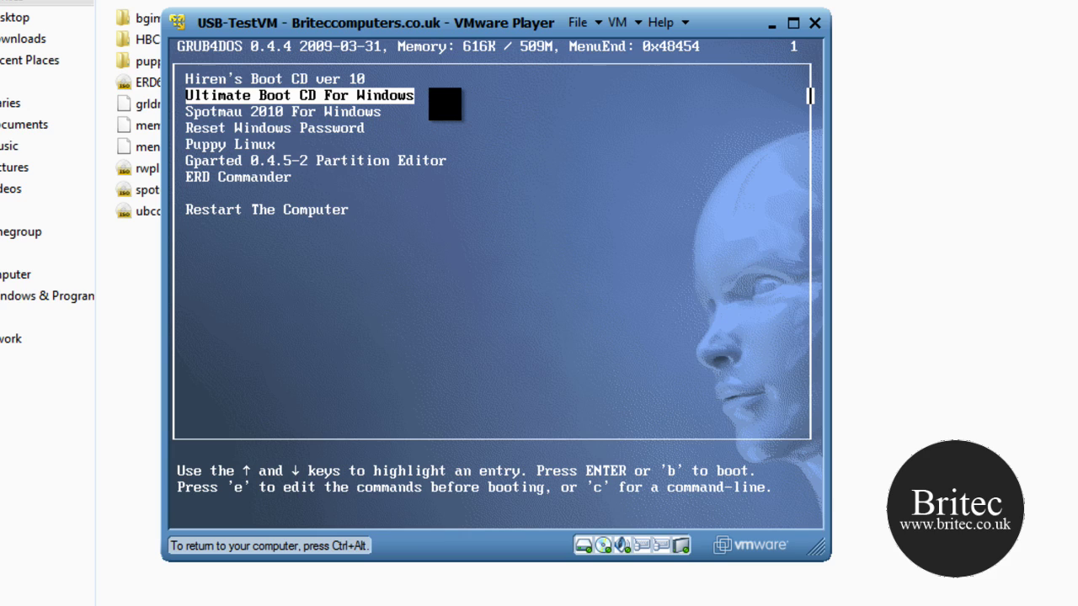
{"action": "key", "text": "Down"}
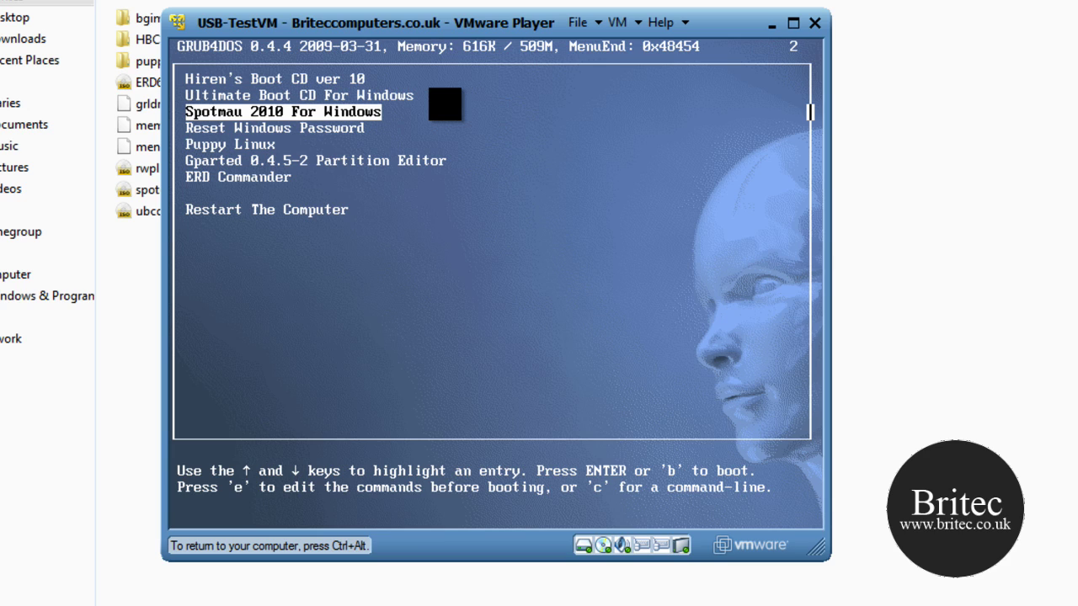
{"action": "key", "text": "Down"}
{"action": "key", "text": "Down"}
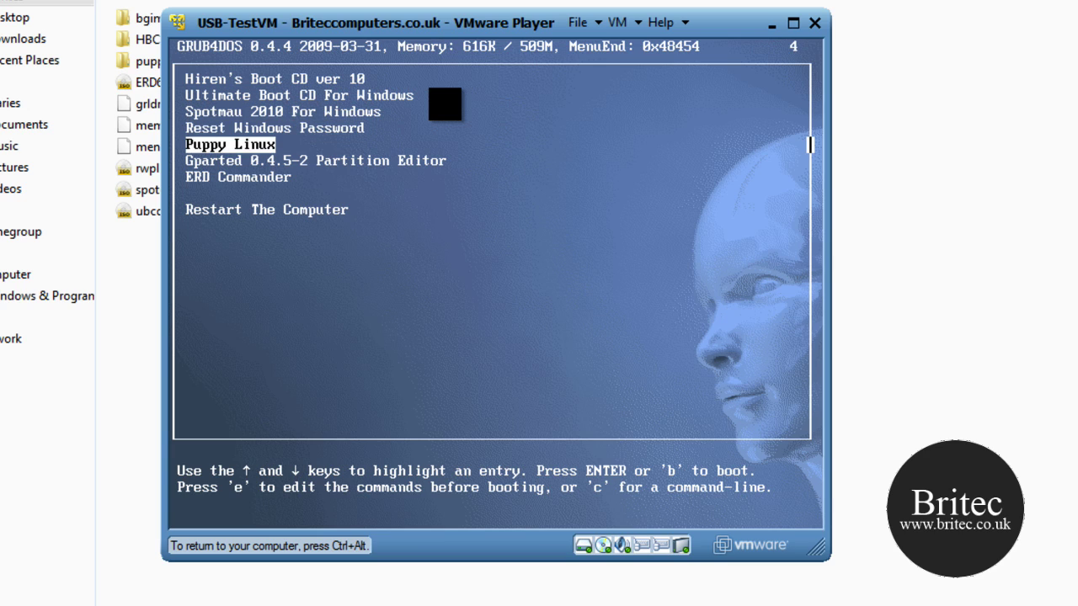
{"action": "key", "text": "Down"}
{"action": "key", "text": "Down"}
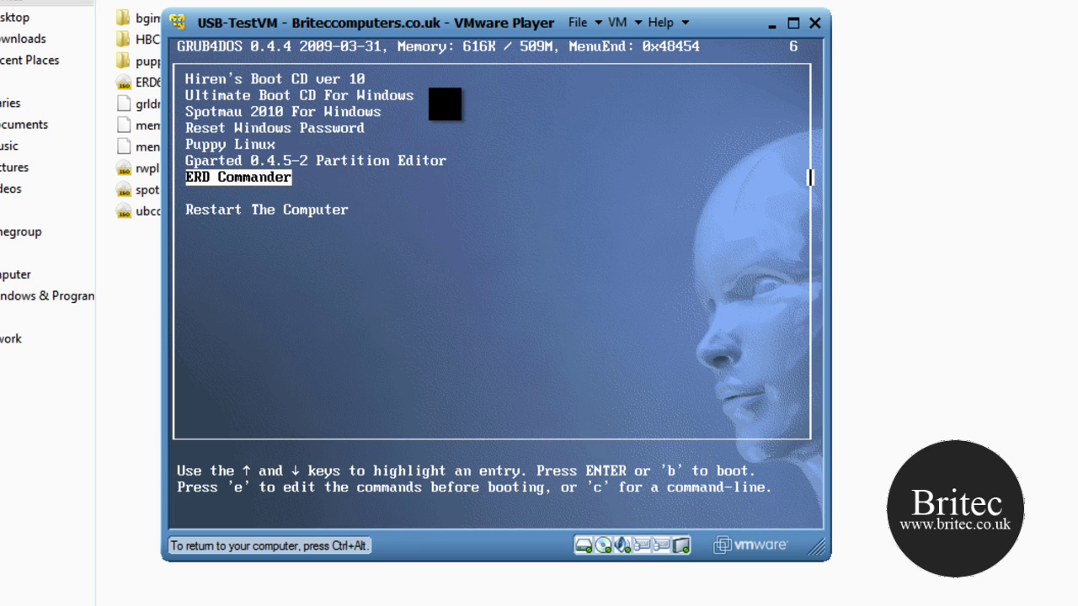
Step: Go back up the GRUB4DOS menu to Hiren's Boot CD ver 10 and boot it
{"action": "key", "text": "Up"}
{"action": "key", "text": "Up"}
{"action": "key", "text": "Up"}
{"action": "key", "text": "Up"}
{"action": "key", "text": "Up"}
{"action": "key", "text": "Up"}
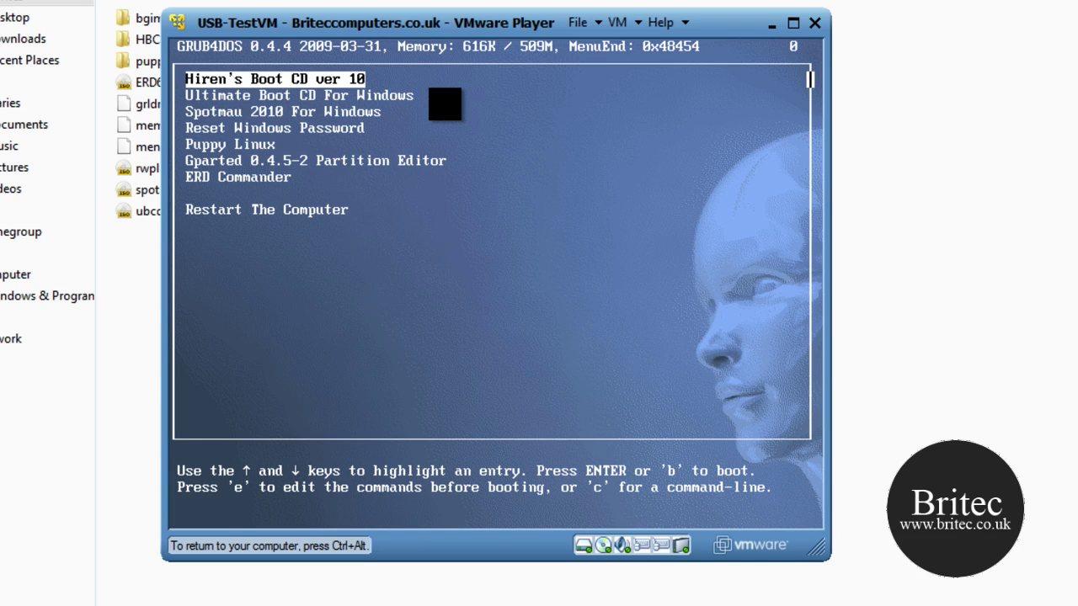
{"action": "key", "text": "Return"}
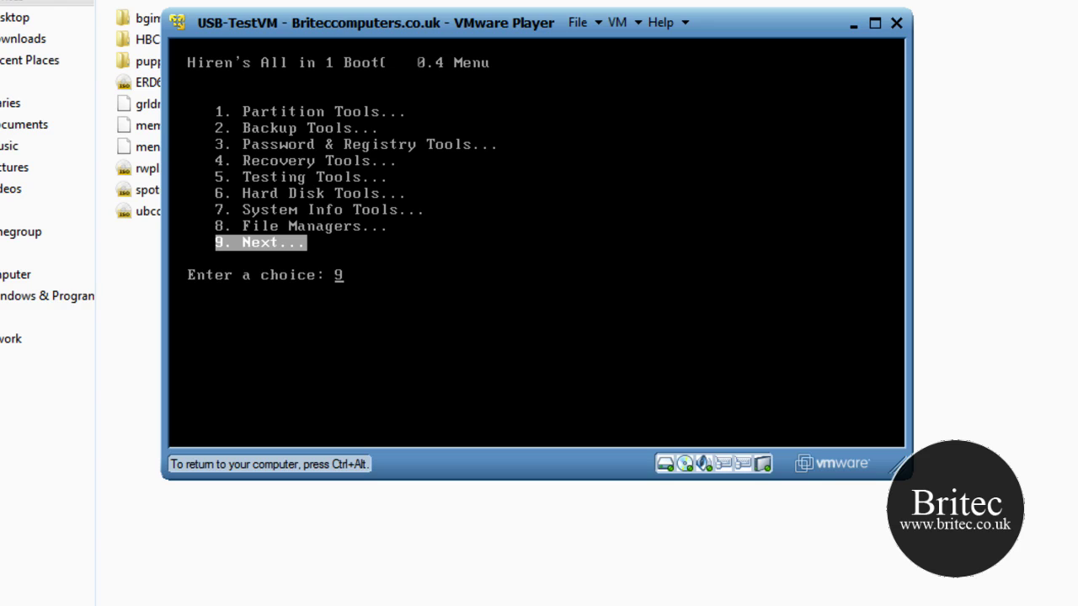
Step: Restart the virtual machine from the Hiren's menu, release its input control, and close VMware Player
{"action": "key", "text": "ctrl+alt+Delete"}
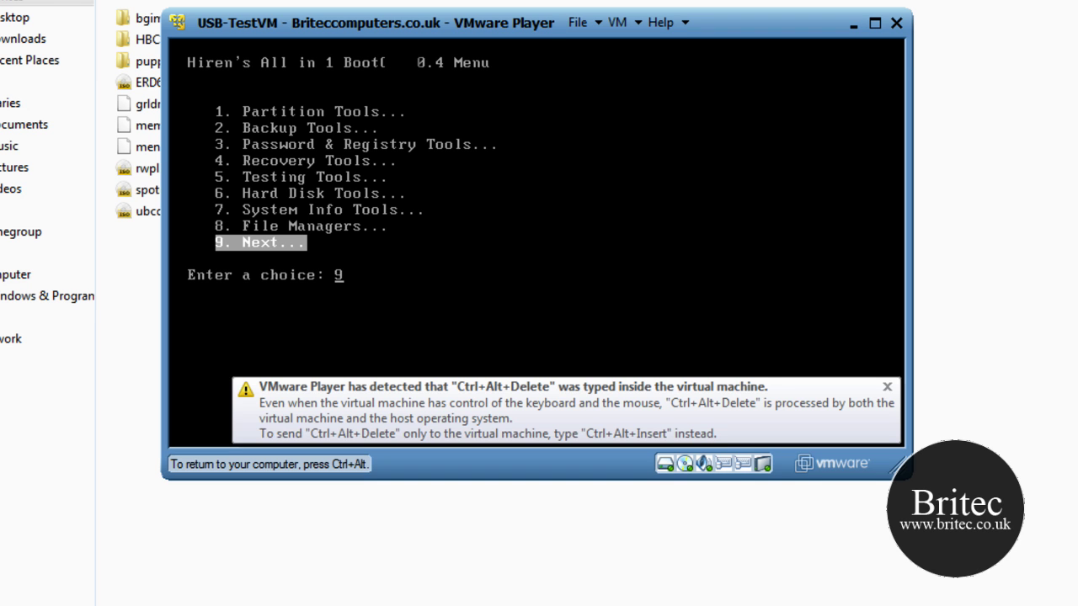
{"action": "key", "text": "ctrl+alt"}
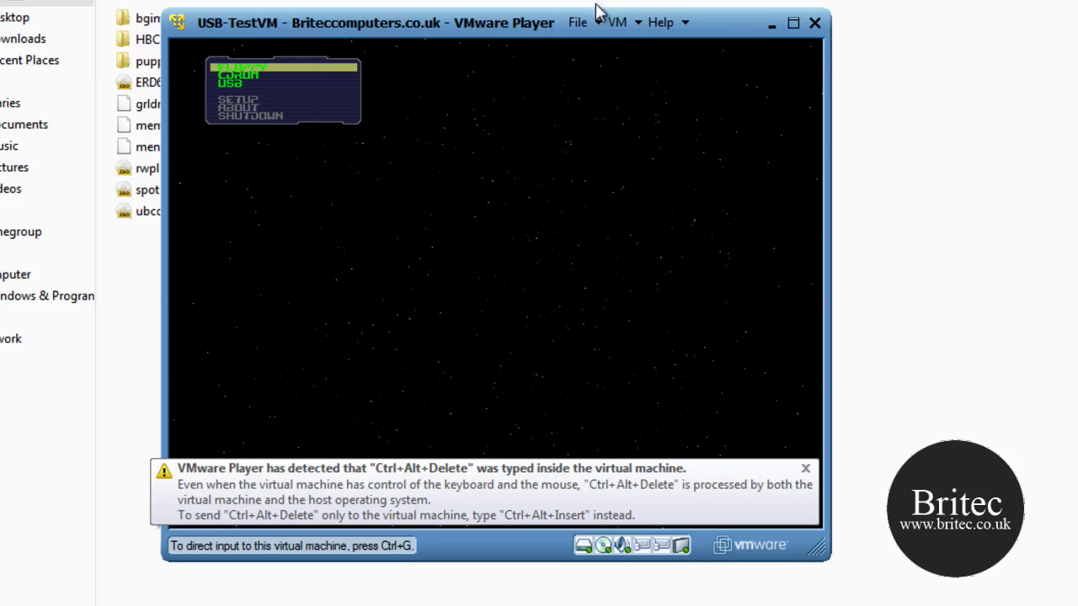
{"action": "left_click", "coordinate": [815, 23]}
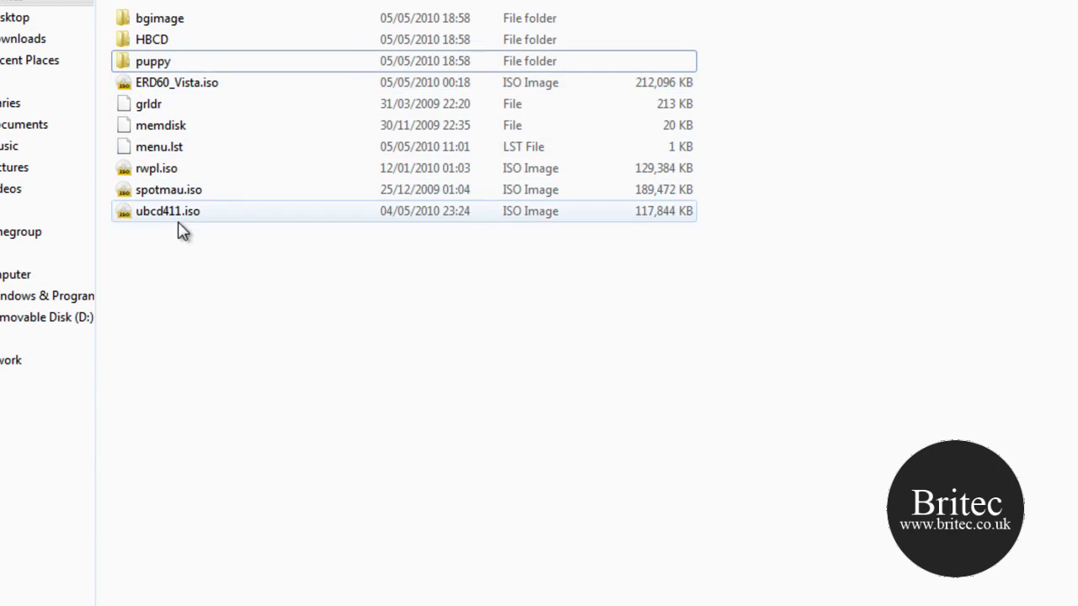
Step: Leave the pen backup window and dismiss the Usbvaccine message on the desktop
{"action": "left_click", "coordinate": [507, 301]}
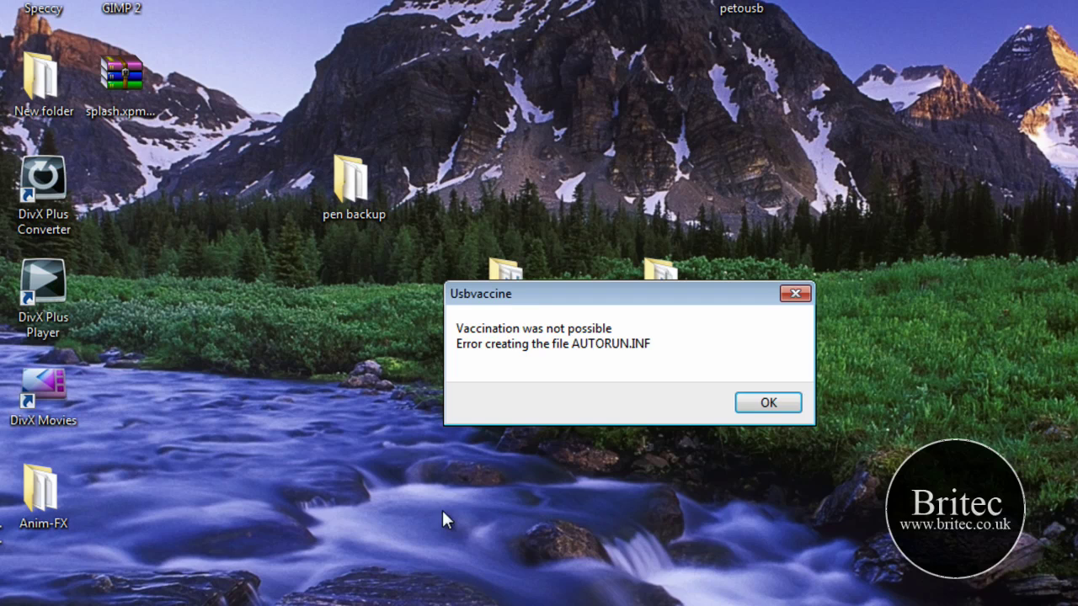
{"action": "left_click", "coordinate": [768, 404]}
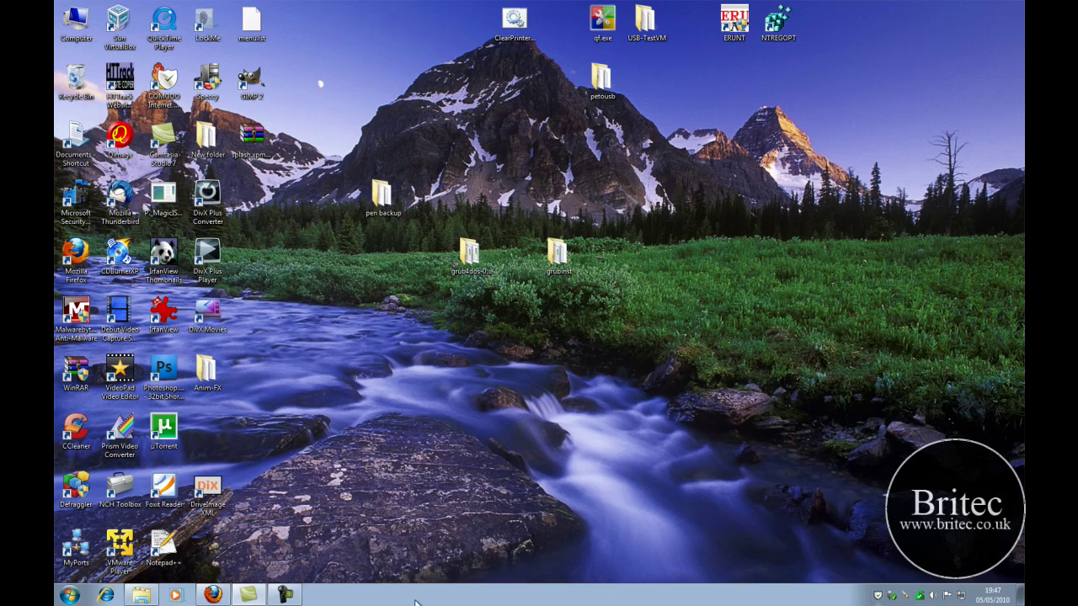
{"action": "left_click", "coordinate": [285, 595]}
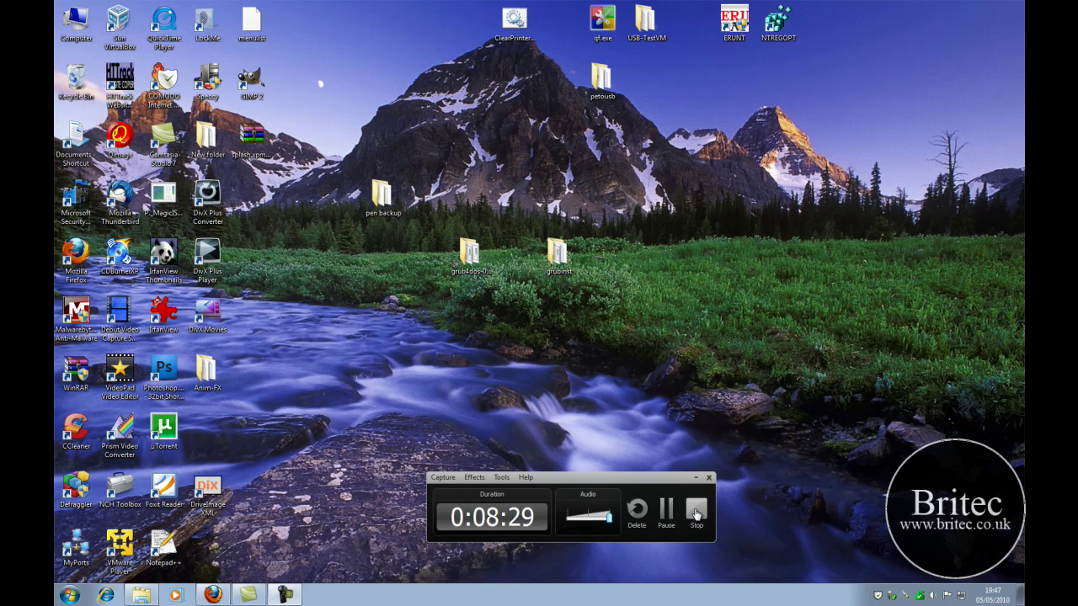